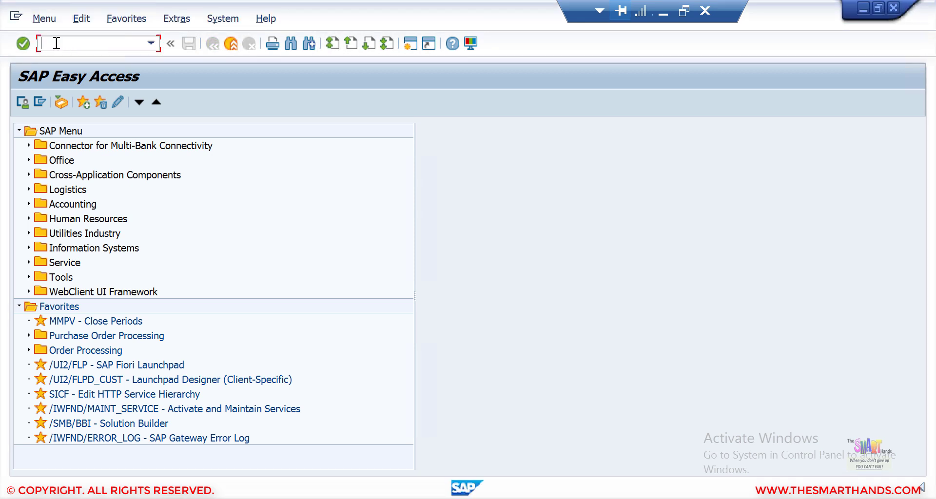
- Open the Maintain Business Partner transaction (BP) and open the customer's record, using the first suggested number starting with 100
text(bp)
key(Return)
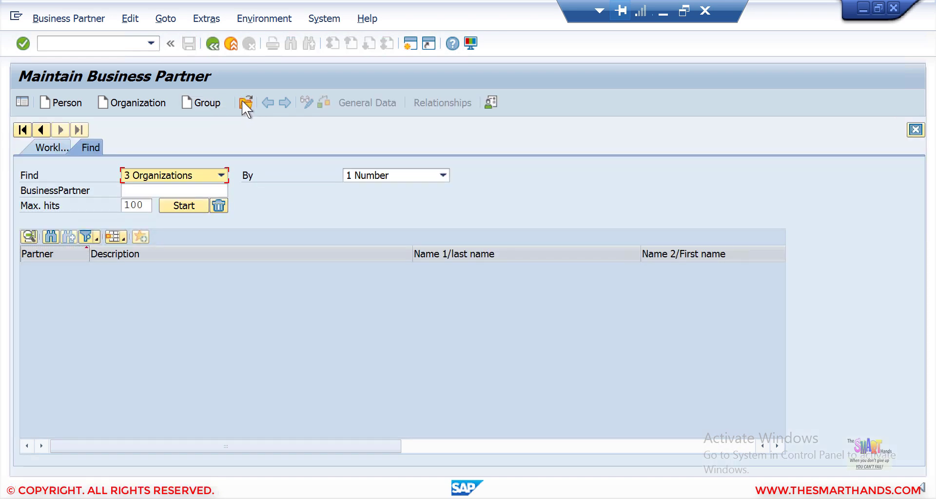
click(242, 101)
text(100)
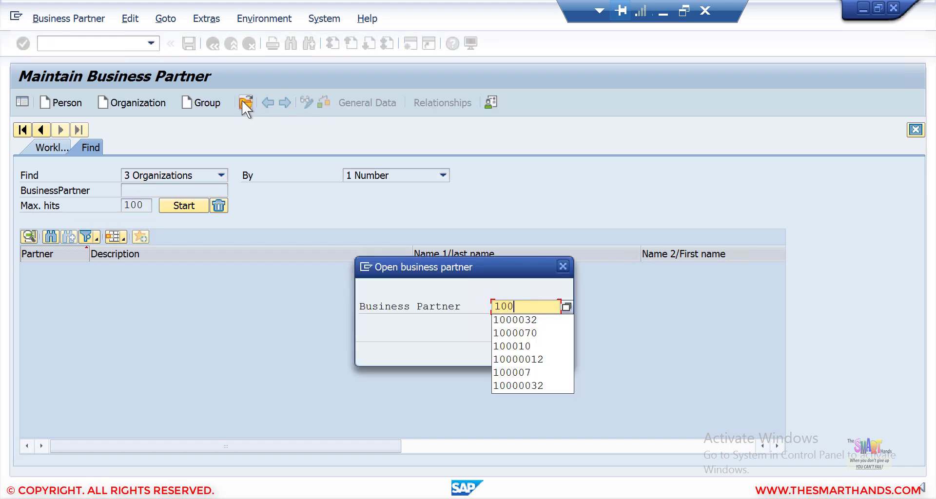
key(Down)
key(Return)
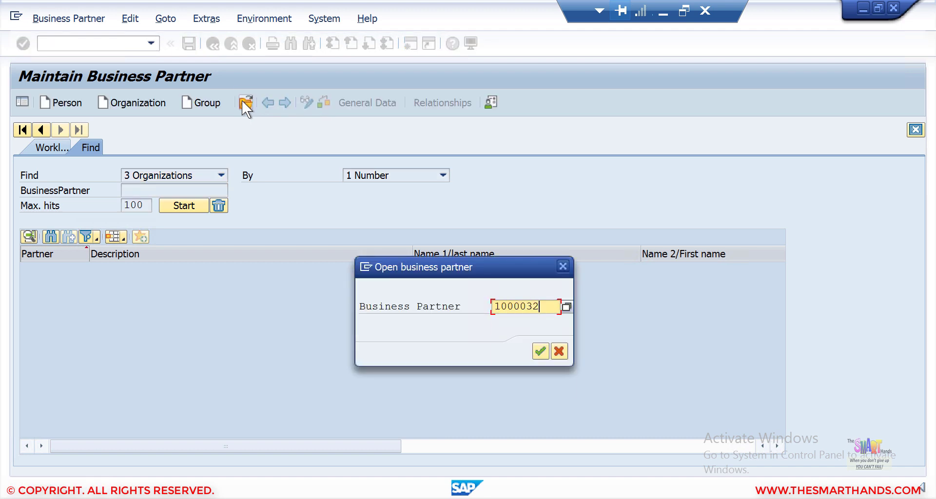
key(Return)
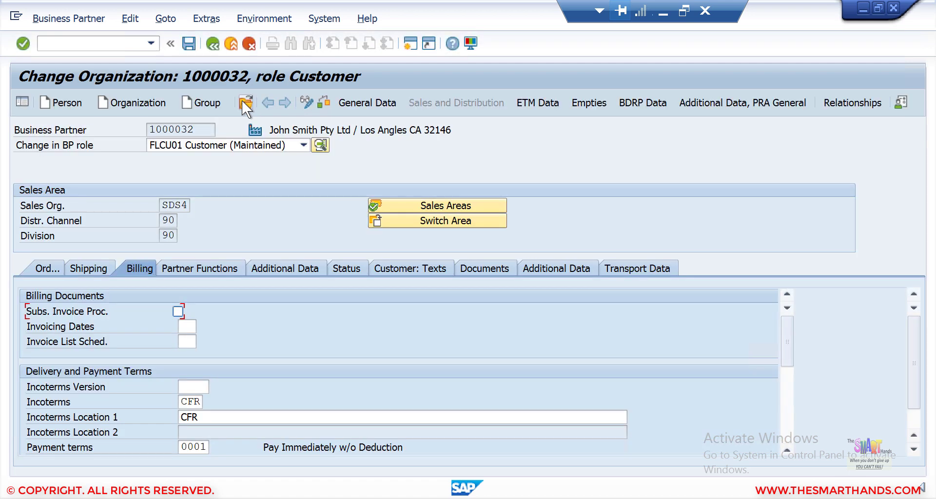
- Review the business partner roles and general data, keep the role FLCU01 Customer, and return to the sales and distribution data
click(297, 147)
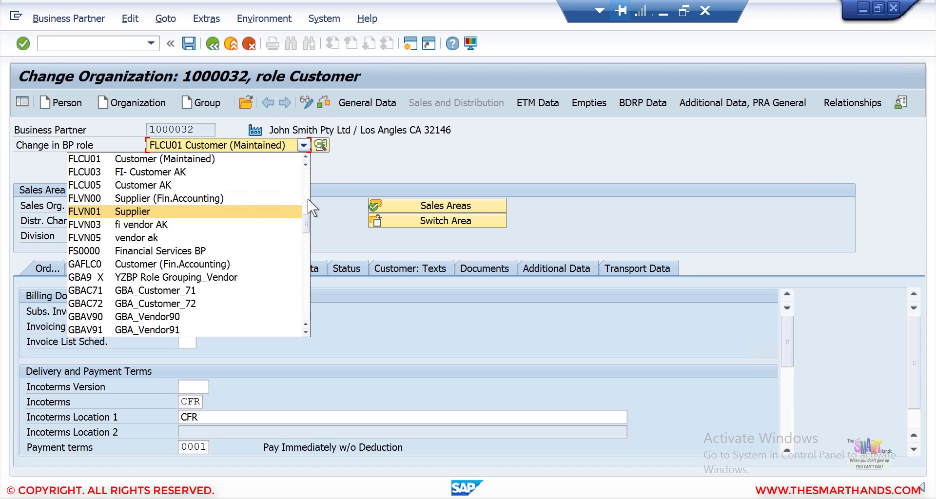
click(338, 184)
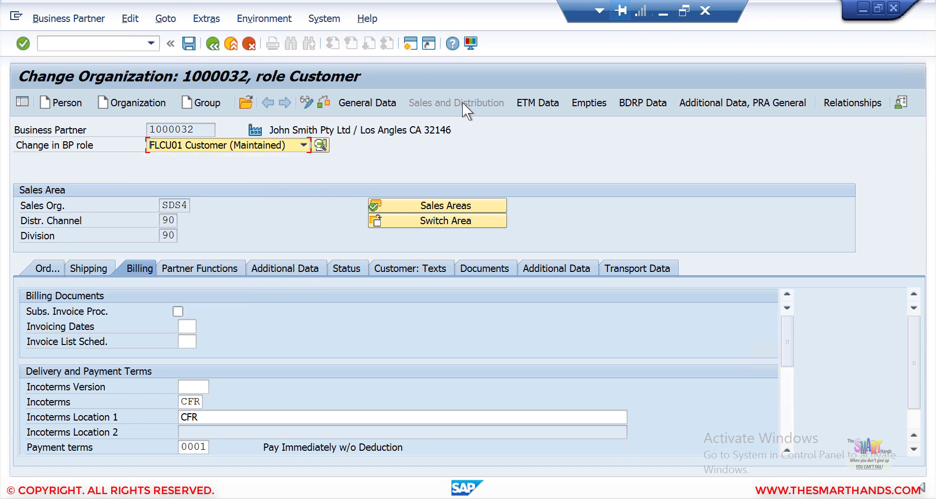
click(359, 102)
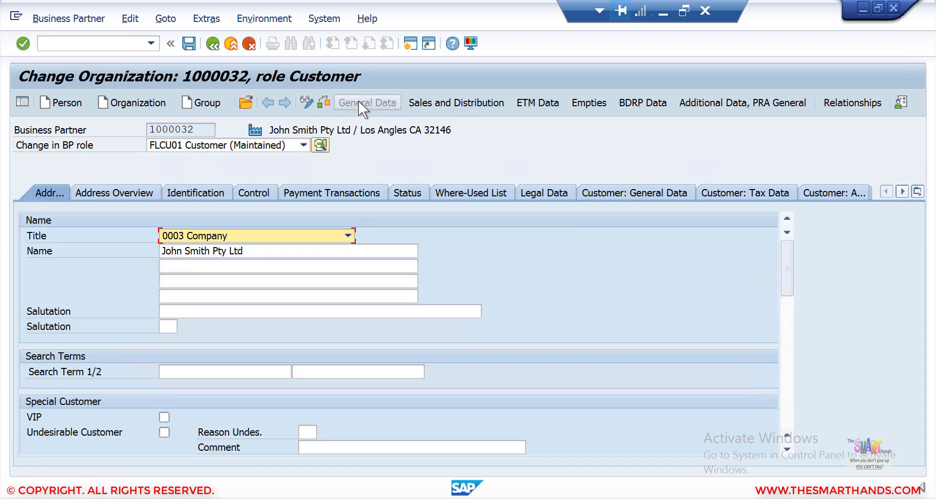
click(302, 145)
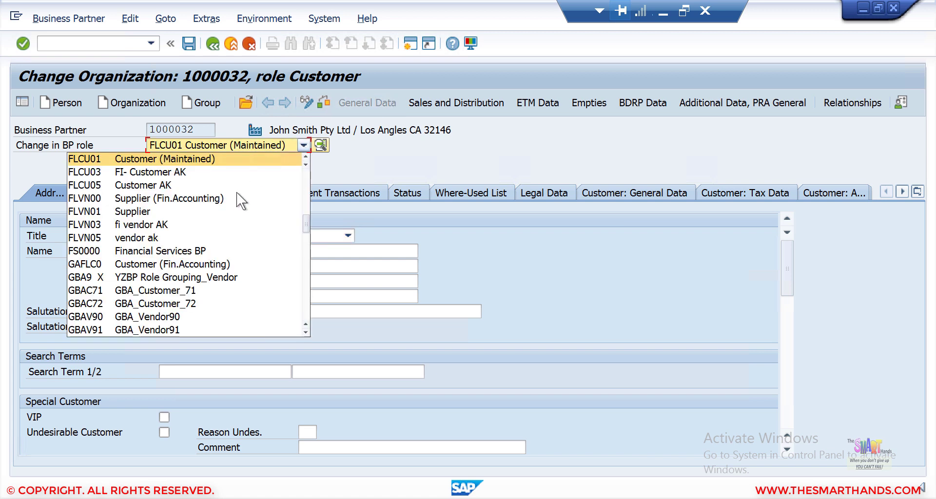
click(215, 161)
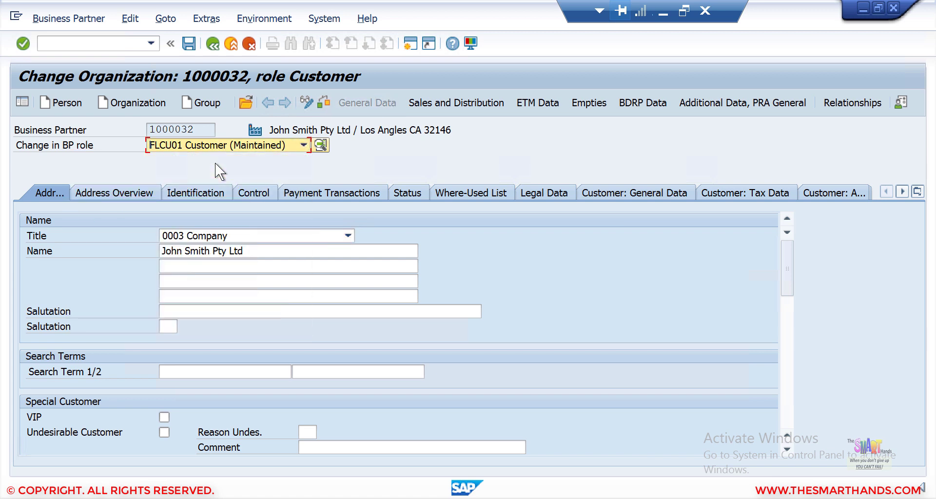
click(464, 101)
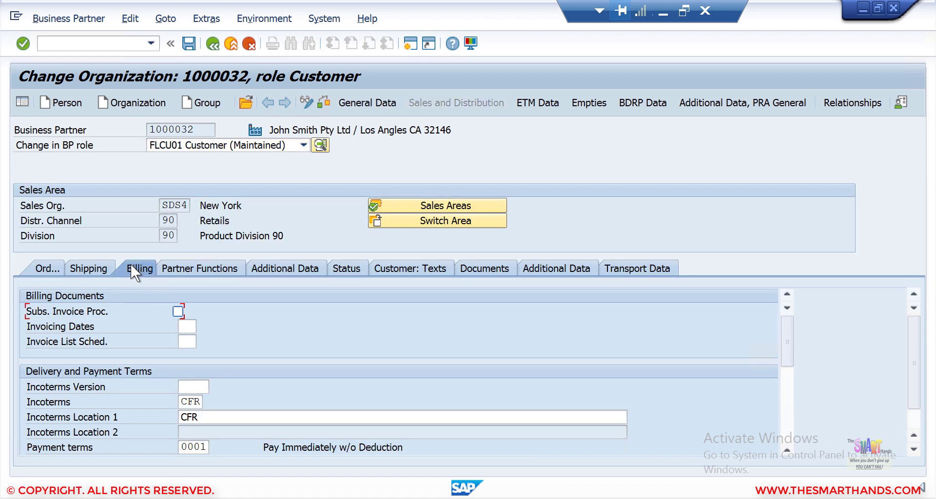
- Read the field documentation for Invoicing Dates in the customer's billing data and close it
click(194, 324)
click(203, 326)
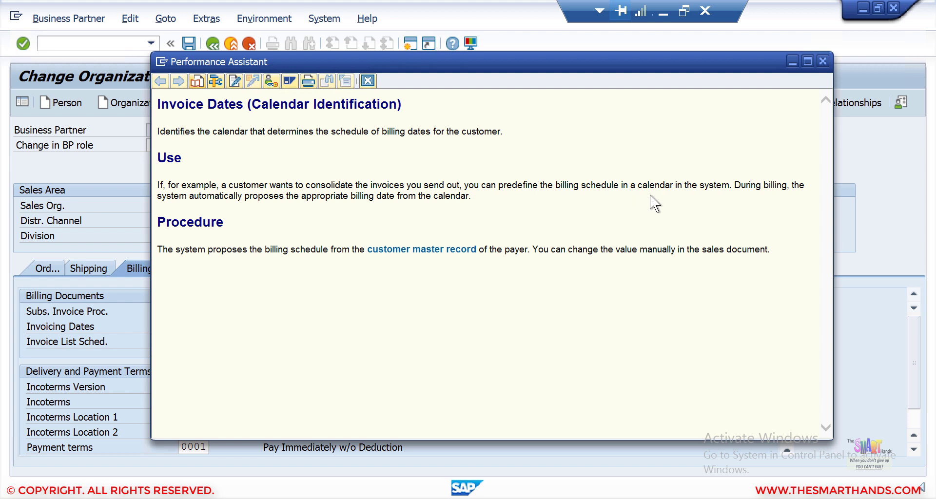
click(368, 82)
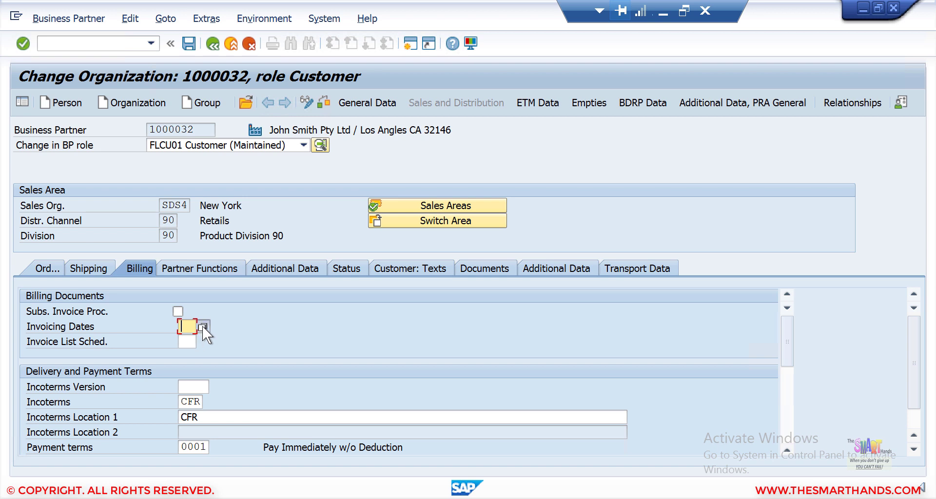
- Set the customer's Invoicing Dates to the factory calendar US (USA) from the list of possible calendars
key(F4)
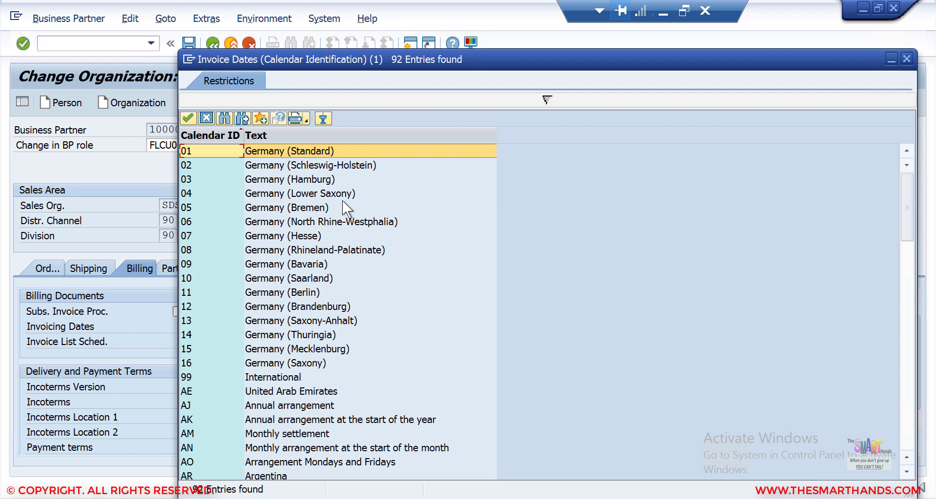
click(906, 331)
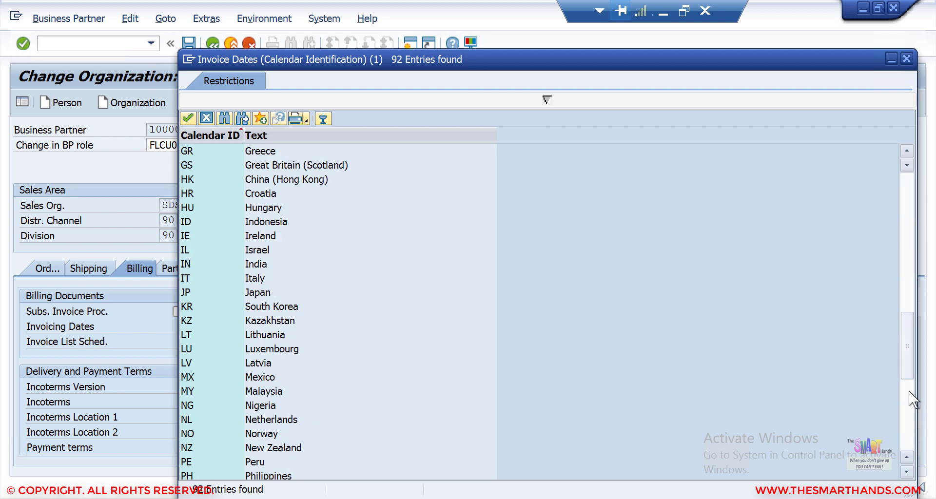
click(910, 415)
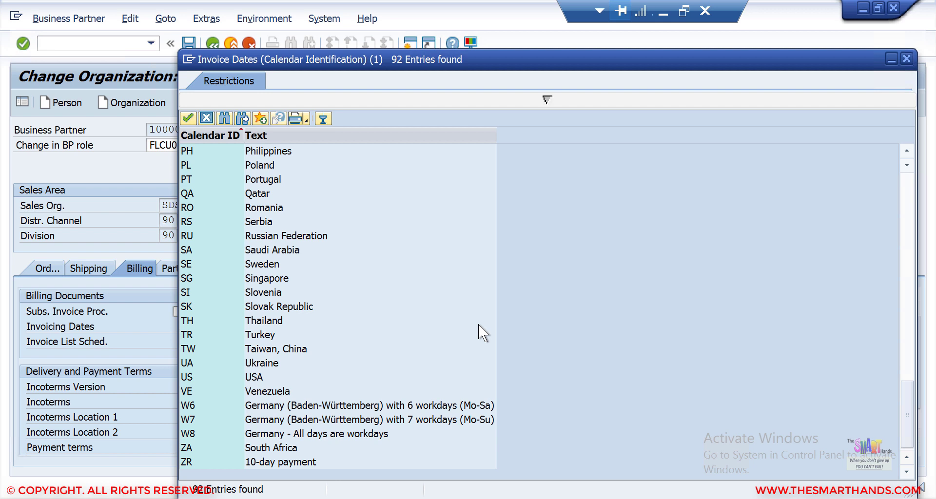
click(212, 377)
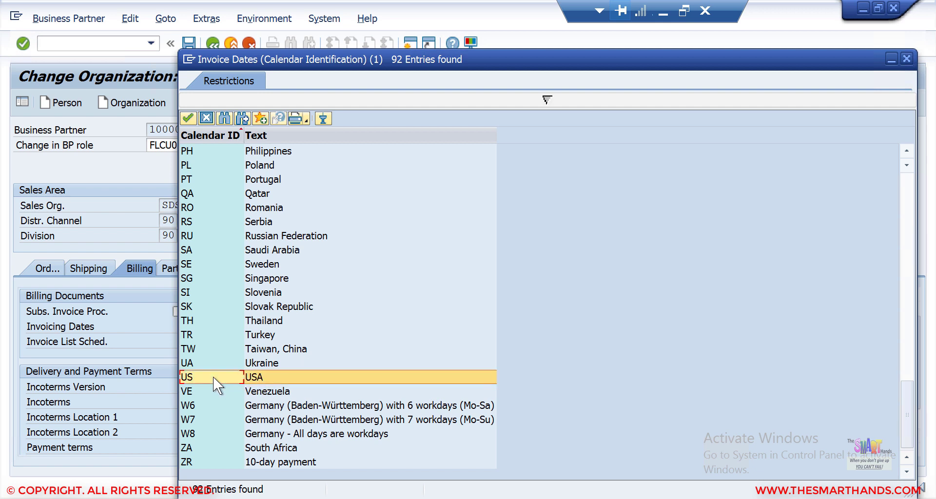
click(258, 381)
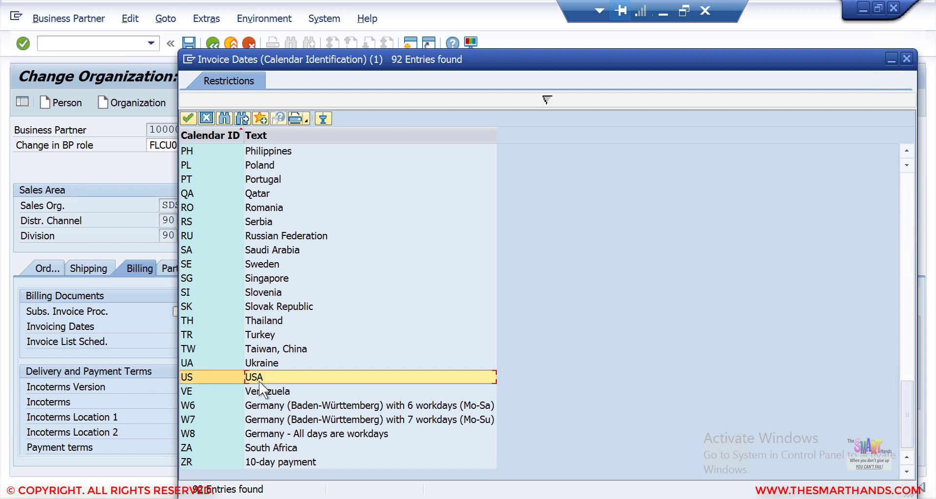
double_click(258, 381)
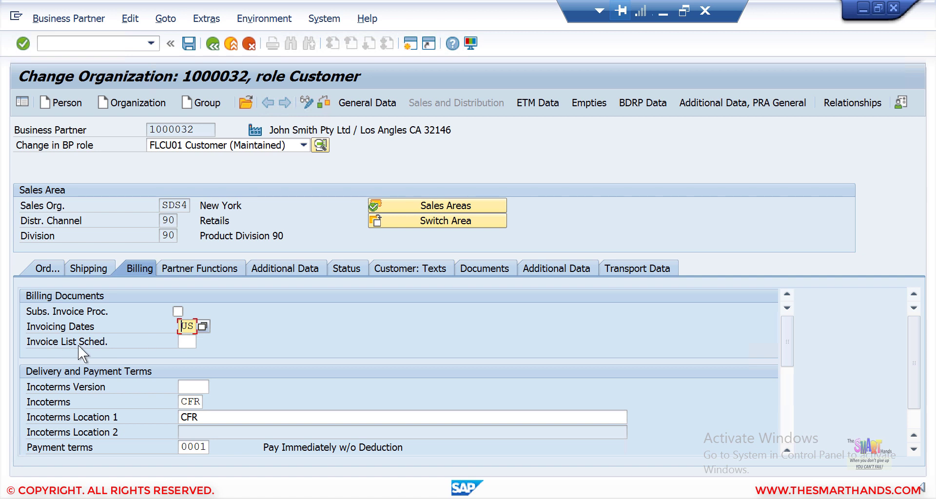
- Check the calendars available for the invoice list schedule without picking one, and save the customer's billing data
click(188, 345)
click(203, 340)
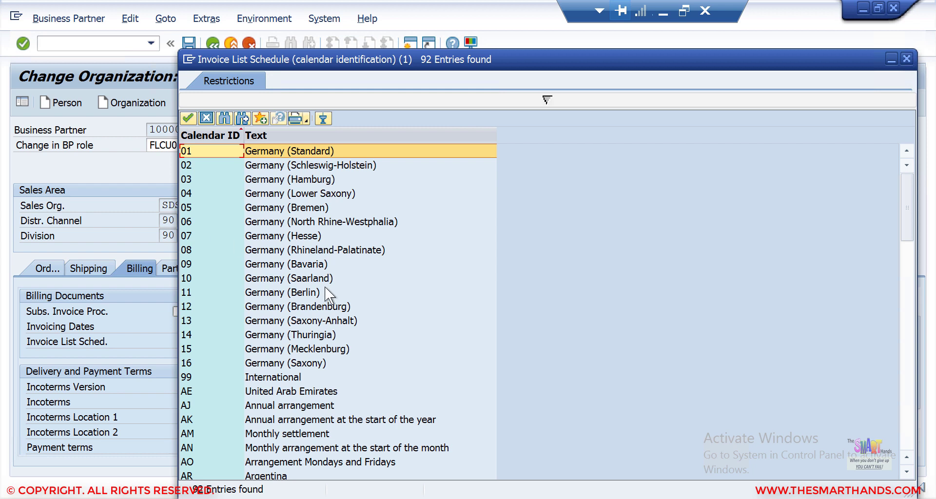
click(206, 119)
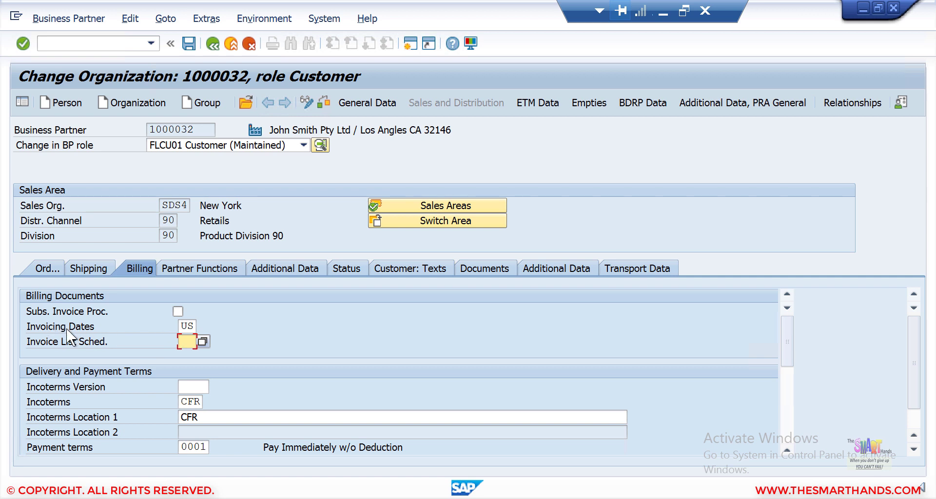
click(188, 326)
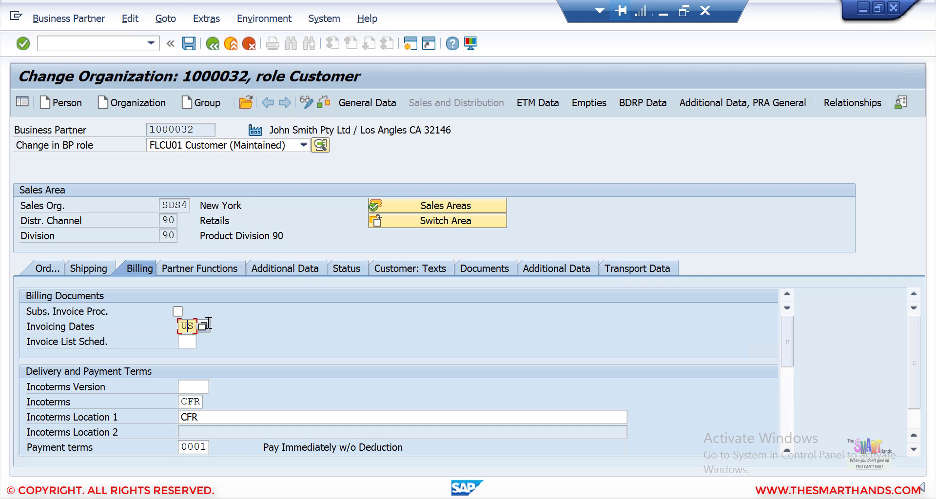
click(189, 44)
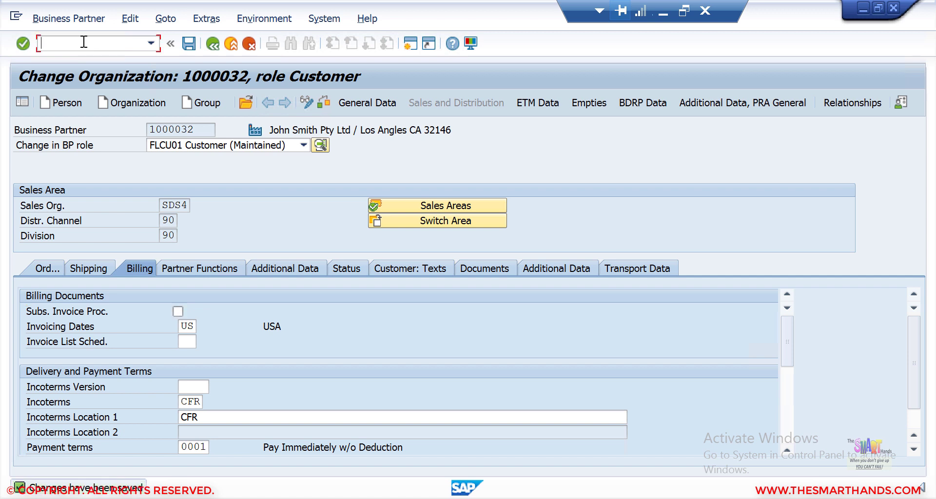
- Open the SAP Calendar transaction with /nscal and open the factory calendars in change mode
text(/nscal)
key(Return)
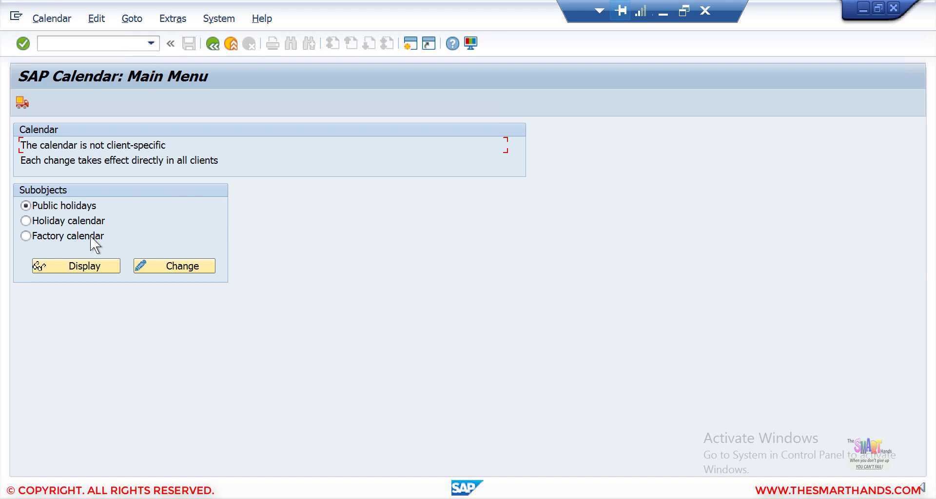
click(26, 236)
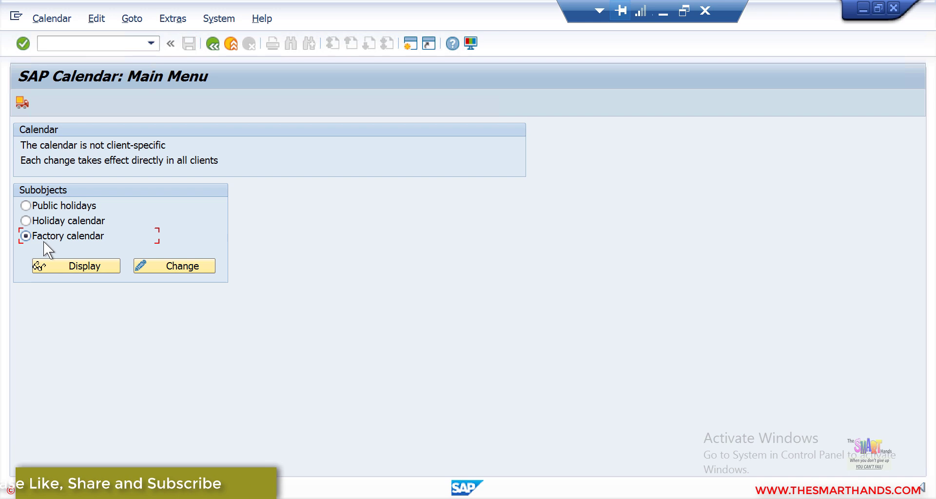
click(172, 270)
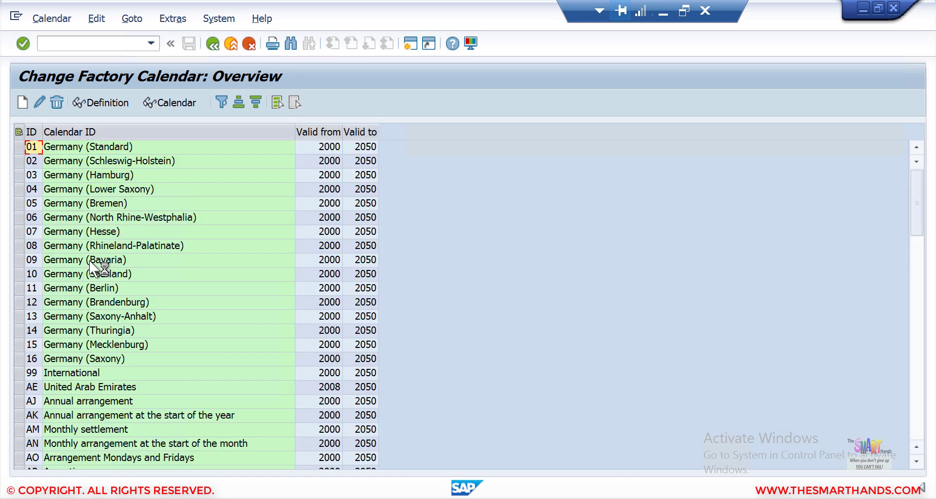
- Find the US (USA) factory calendar in the overview and display its year overview
click(916, 383)
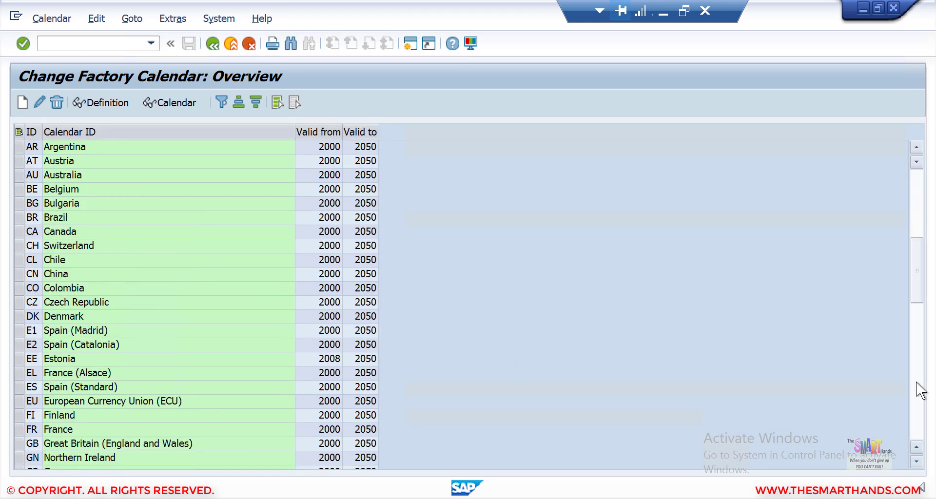
click(916, 383)
click(917, 409)
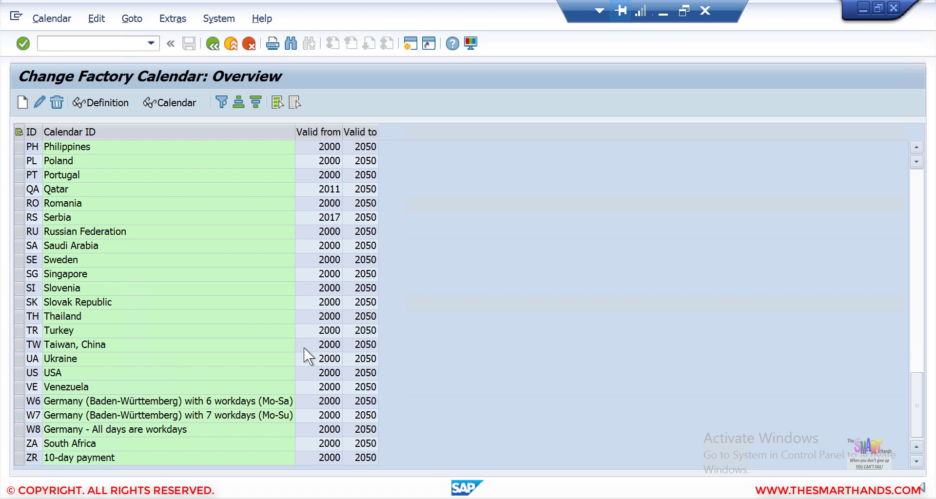
click(20, 373)
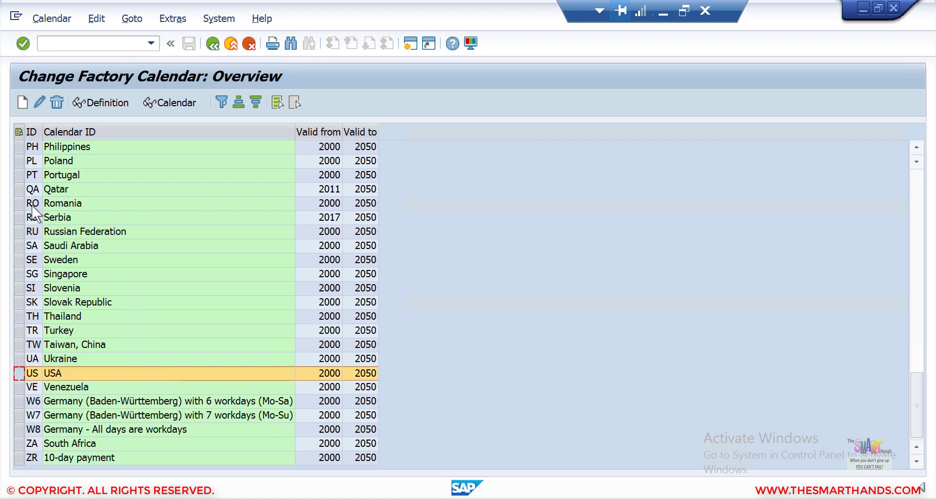
click(157, 97)
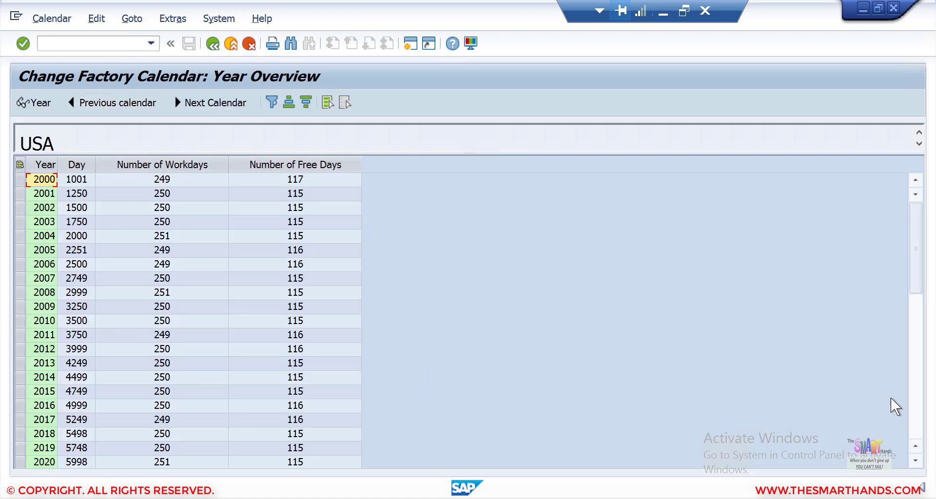
- Display the 2021 yearly overview of the USA factory calendar to examine its workdays and public holidays
click(915, 407)
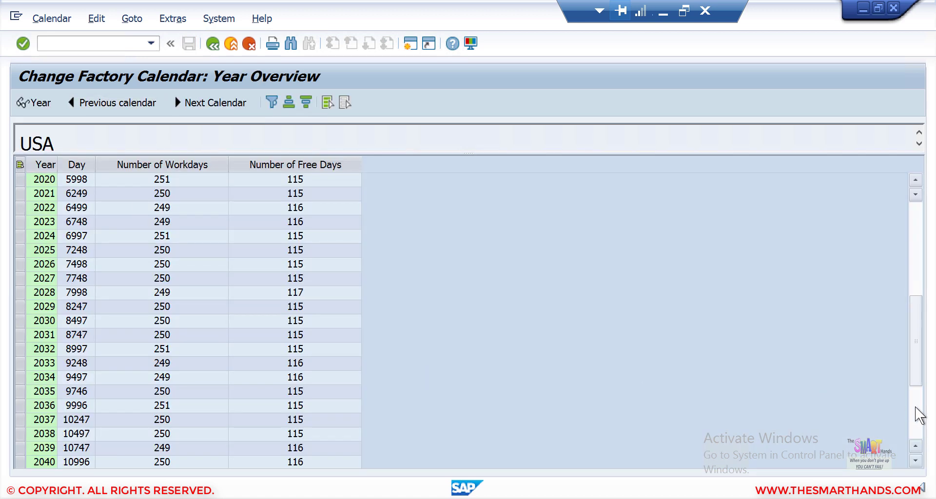
double_click(915, 180)
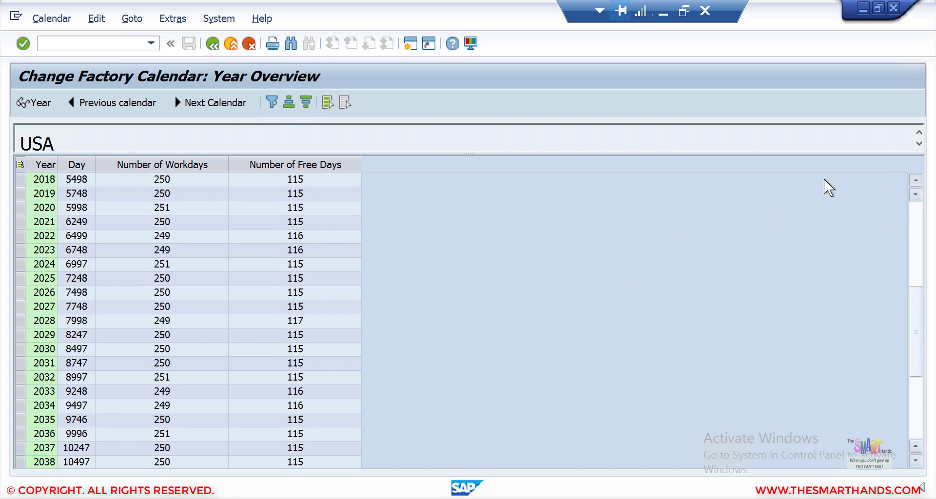
click(19, 222)
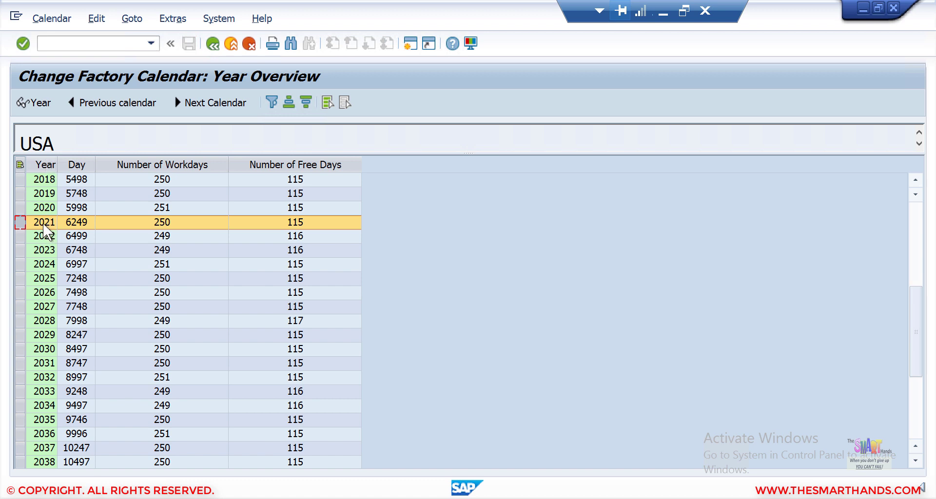
click(25, 105)
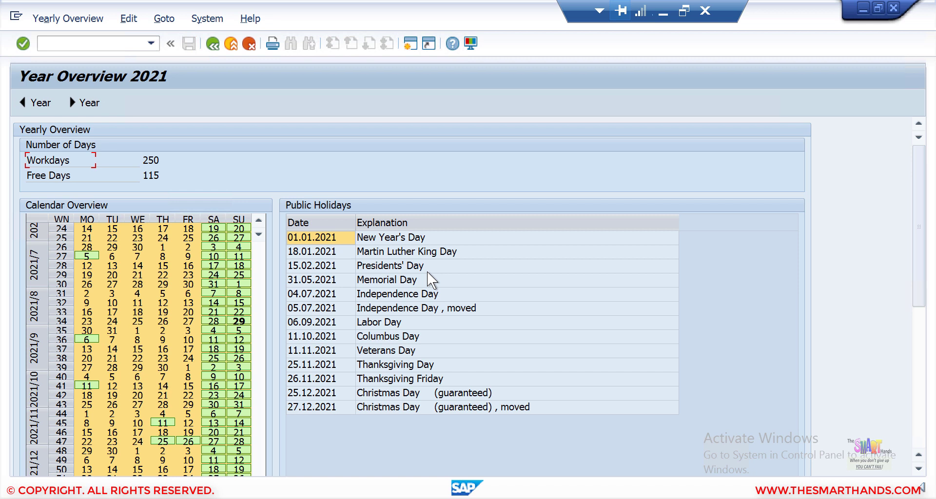
- Return to the factory calendar overview and open the details of the US (USA) calendar for editing
click(213, 47)
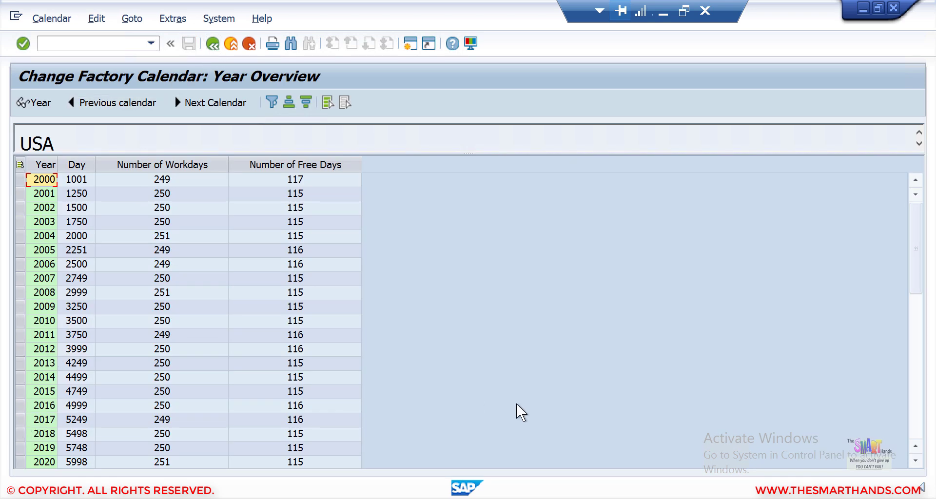
click(914, 406)
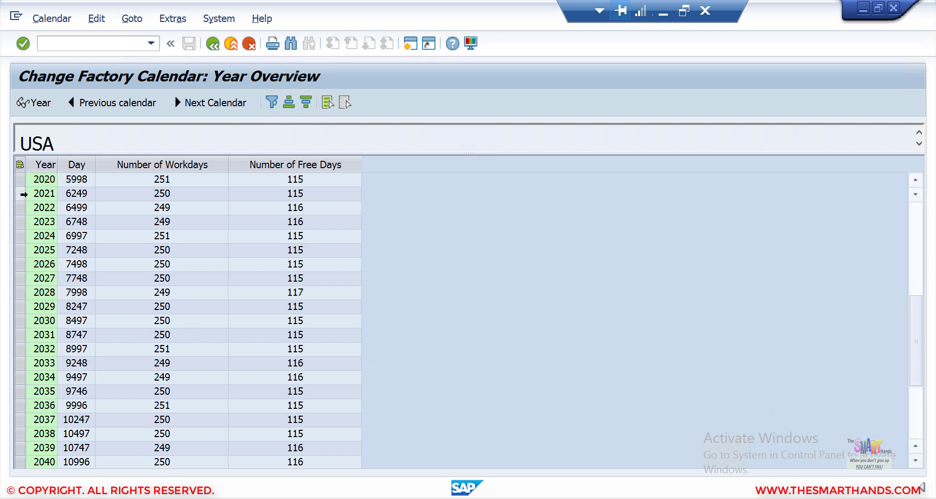
click(21, 194)
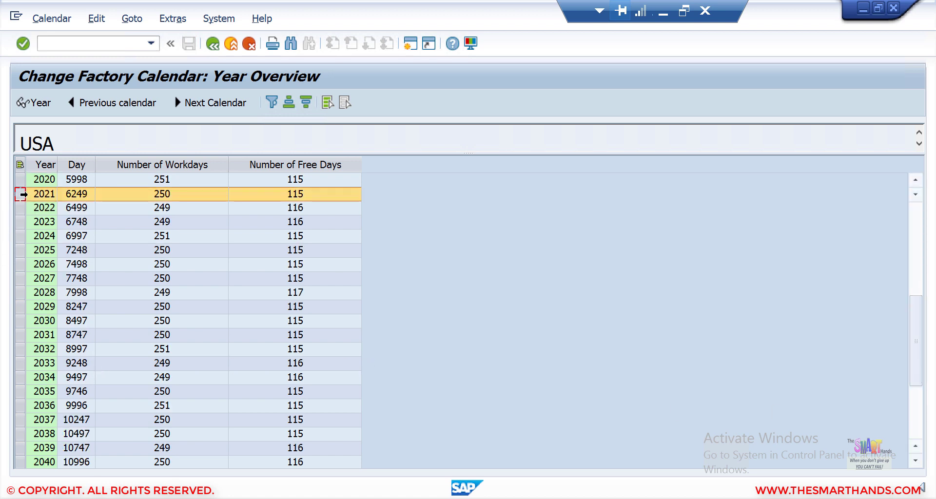
click(209, 42)
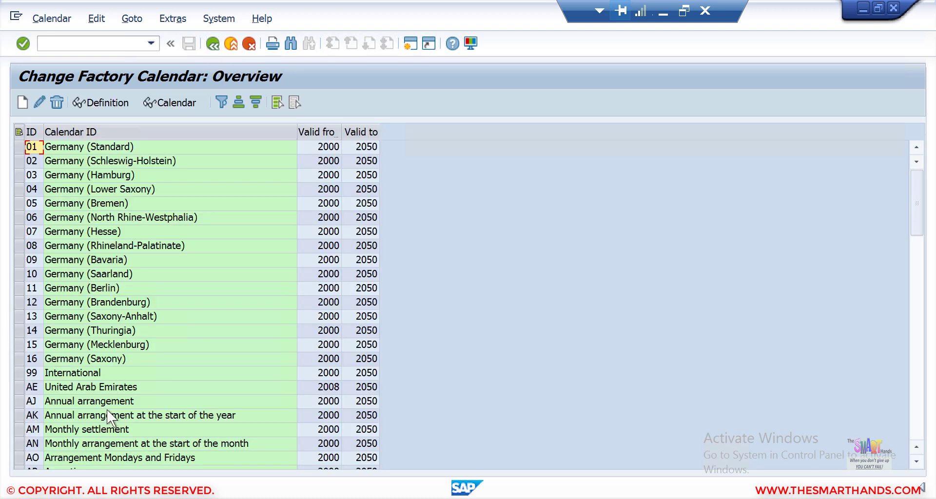
click(915, 404)
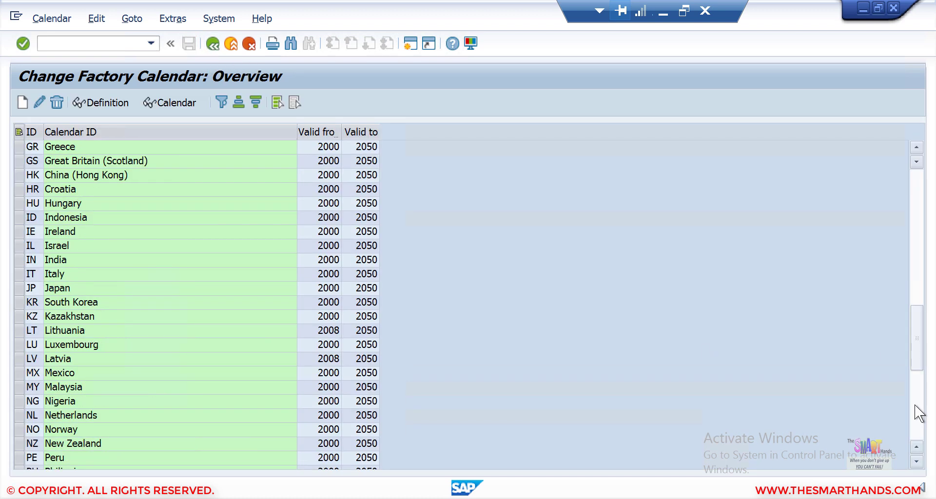
click(914, 404)
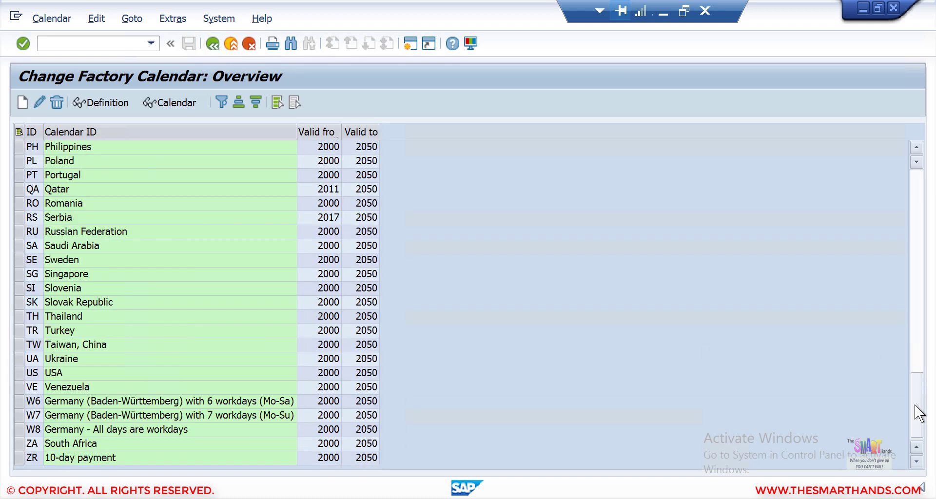
click(20, 372)
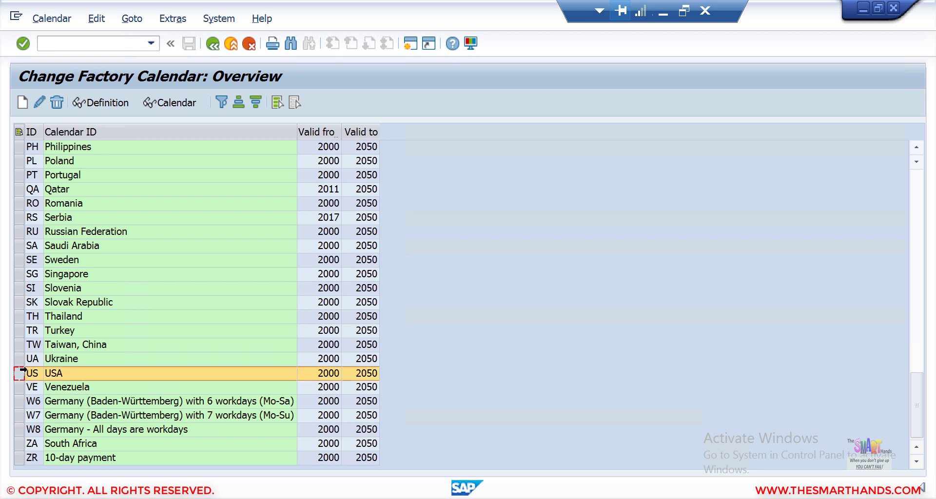
click(40, 102)
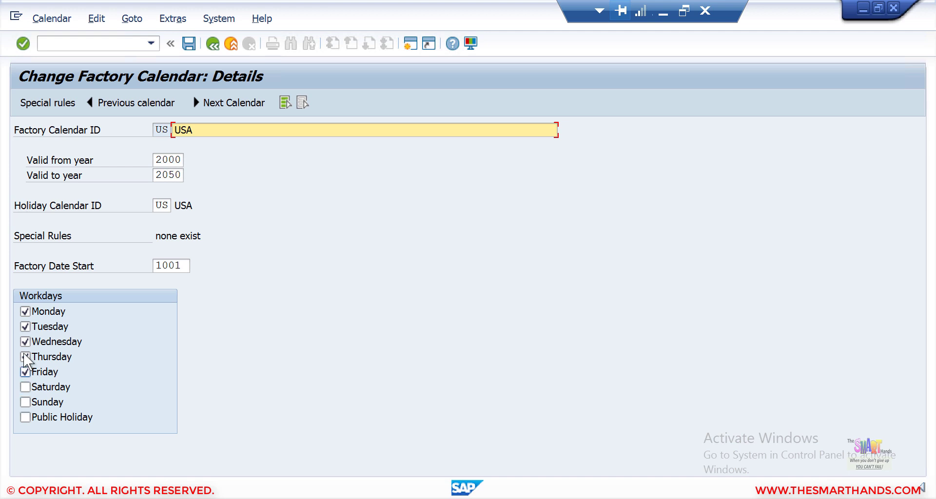
- Clear Tuesday through Friday in the USA factory calendar's workdays so that only Monday counts as a workday
click(25, 371)
click(25, 356)
click(25, 341)
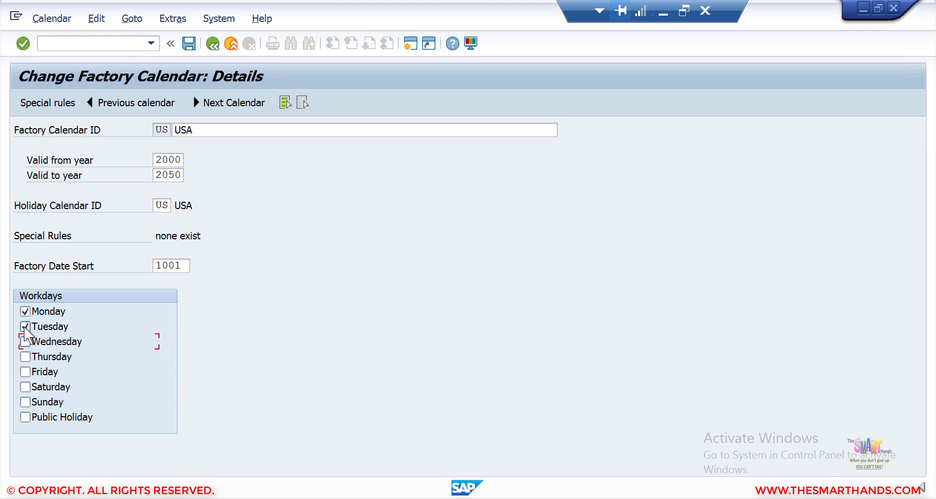
click(25, 325)
click(25, 311)
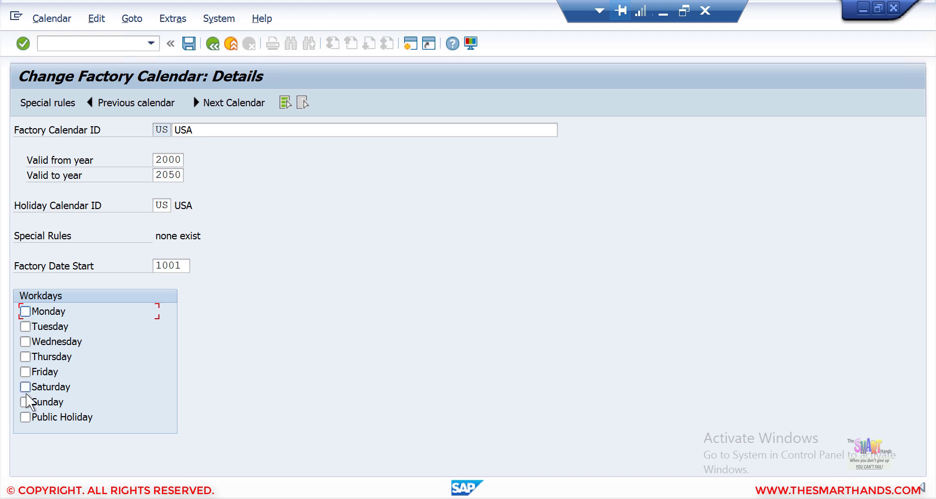
click(25, 402)
click(25, 402)
click(24, 310)
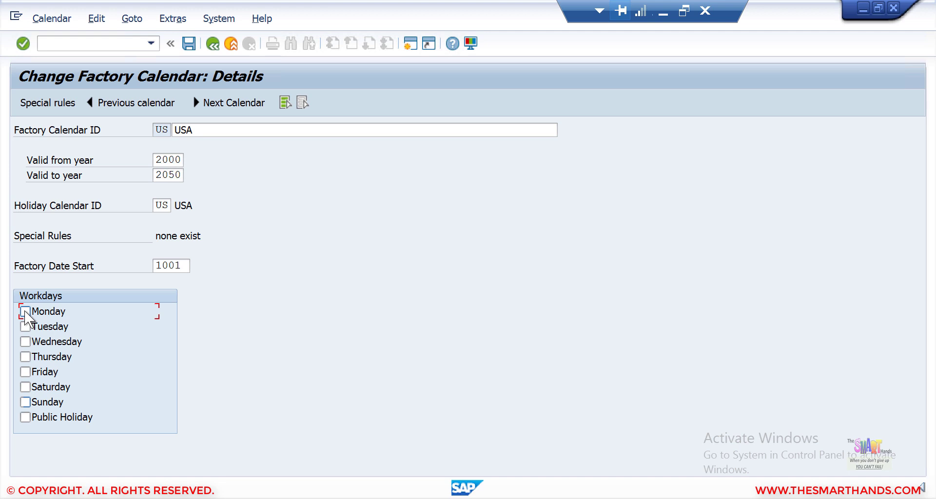
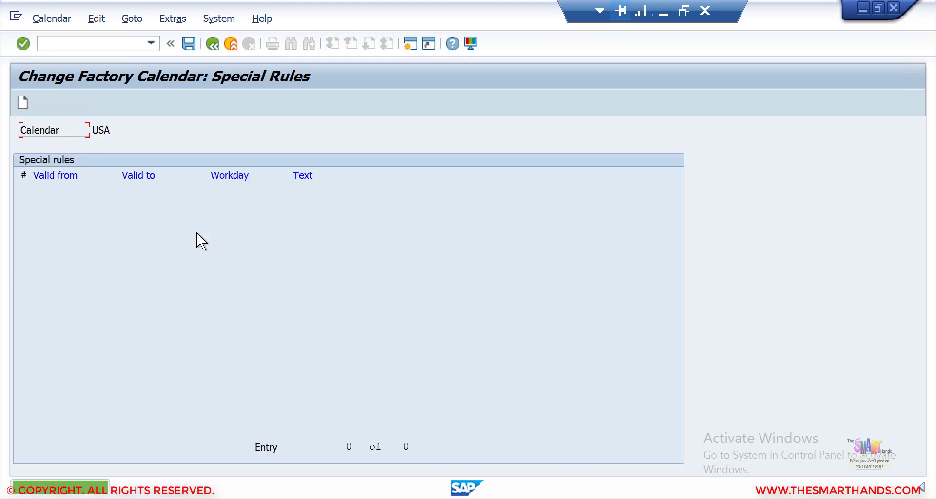
click(28, 104)
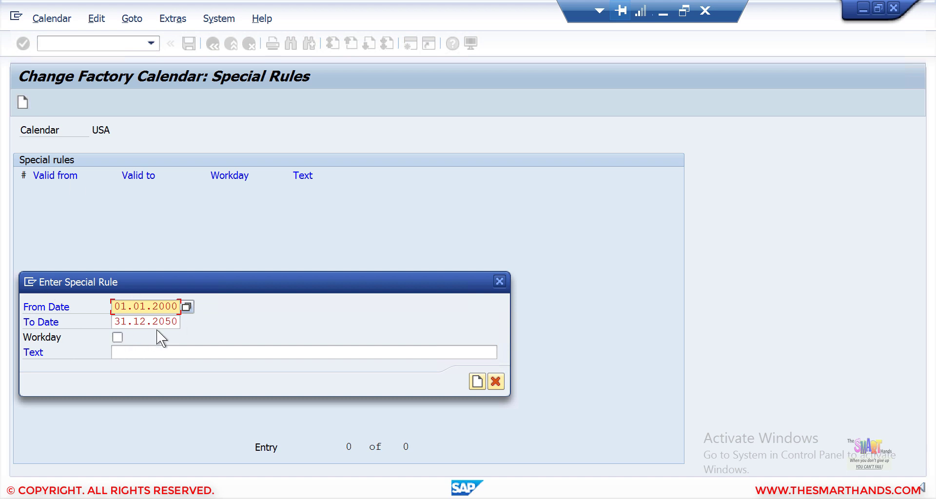
click(117, 337)
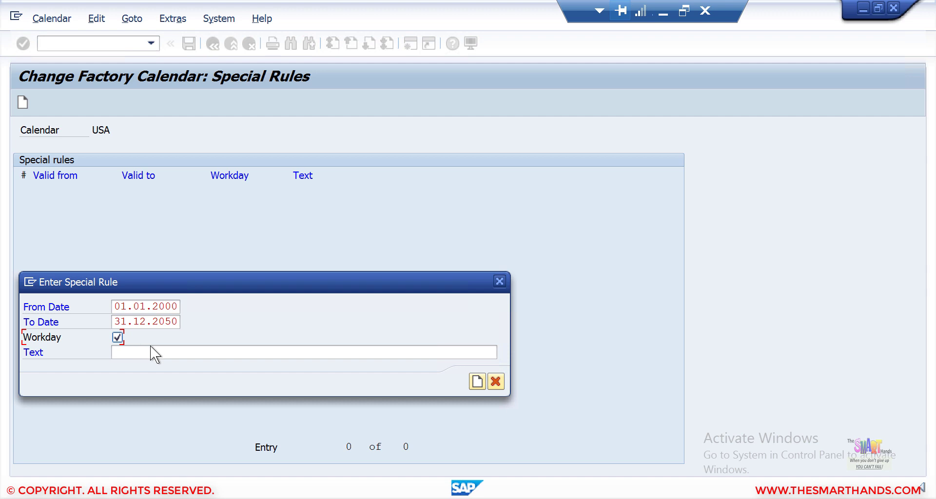
click(500, 381)
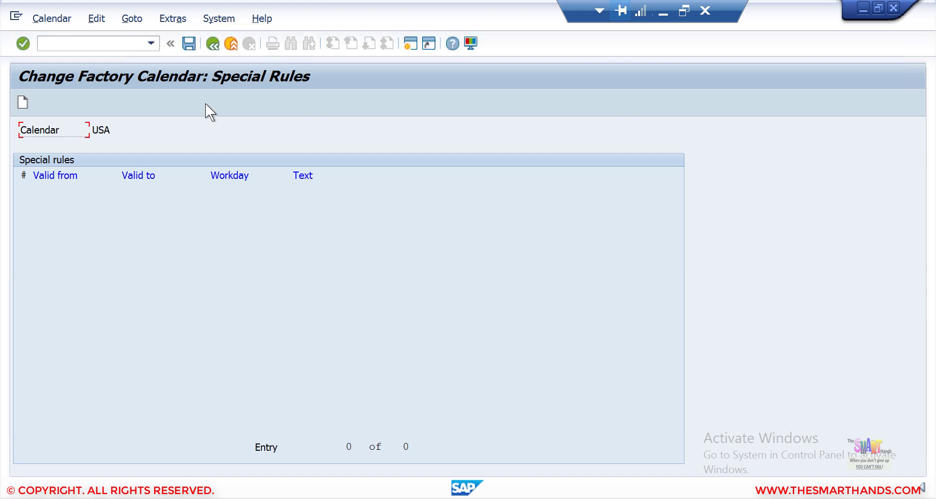
click(213, 45)
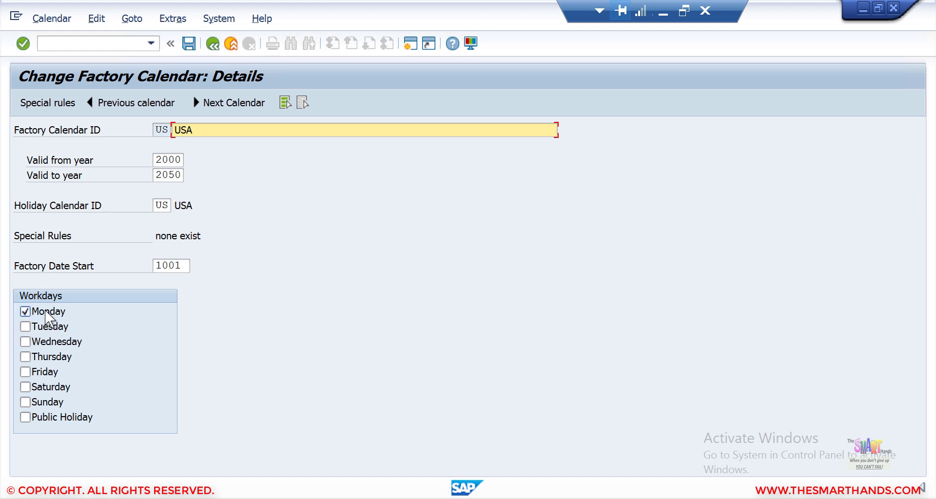
- Go back to the calendar overview and display the USA calendar's 2021 yearly overview to examine its workdays
click(213, 45)
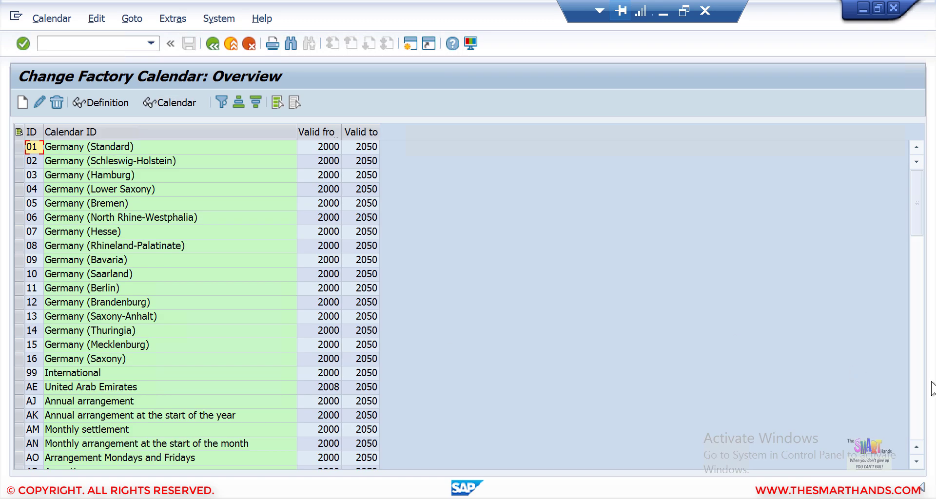
scroll(918, 418, down, 15)
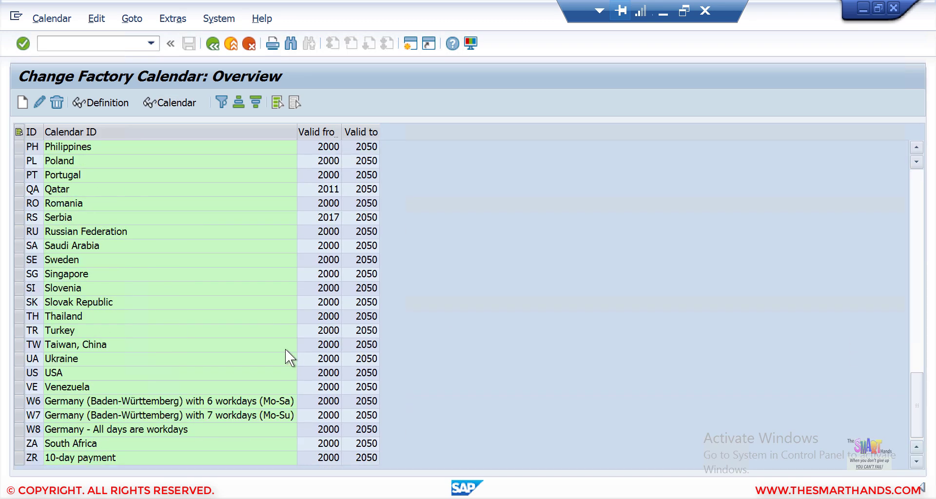
click(19, 373)
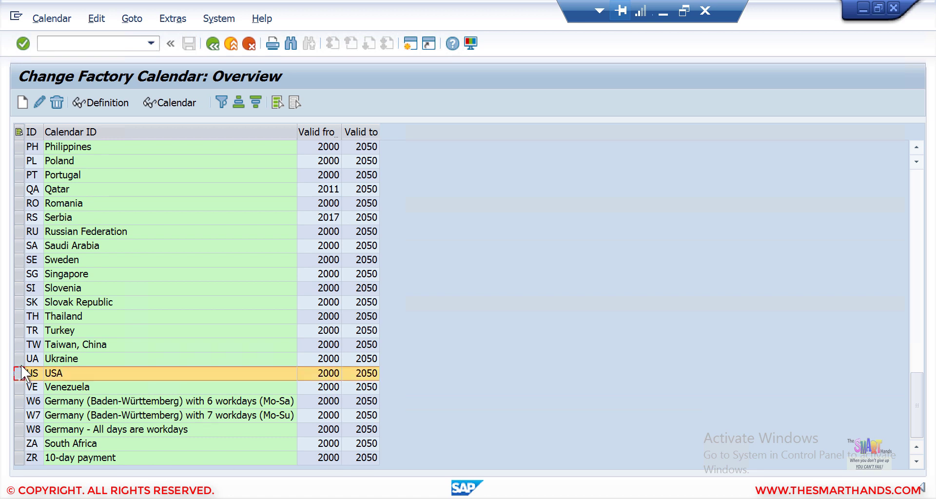
click(156, 100)
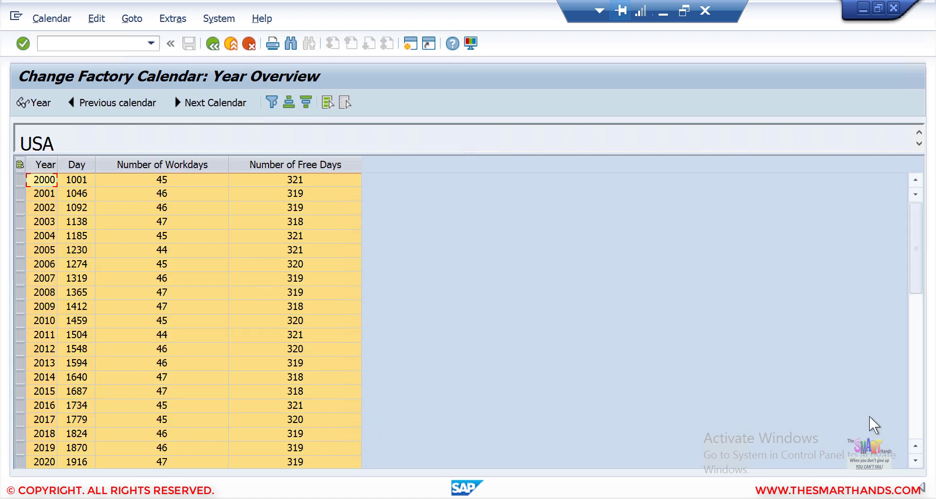
scroll(788, 404, down, 1)
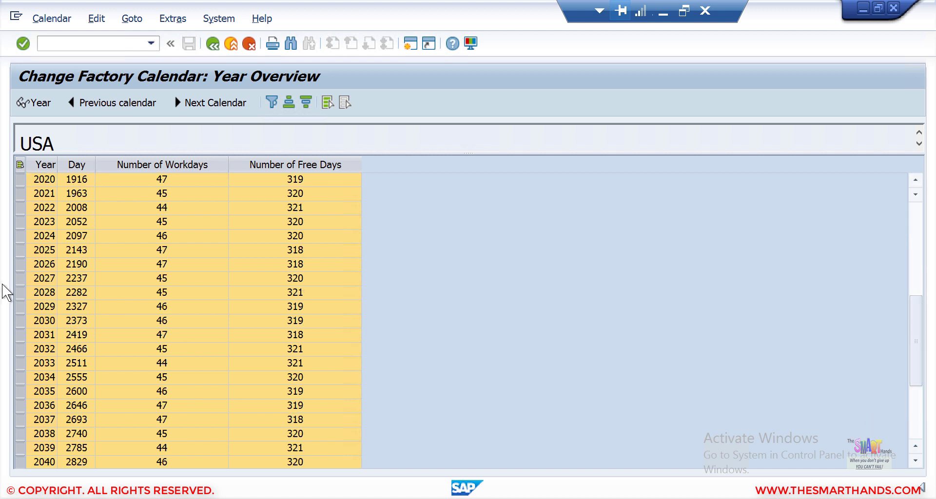
click(20, 194)
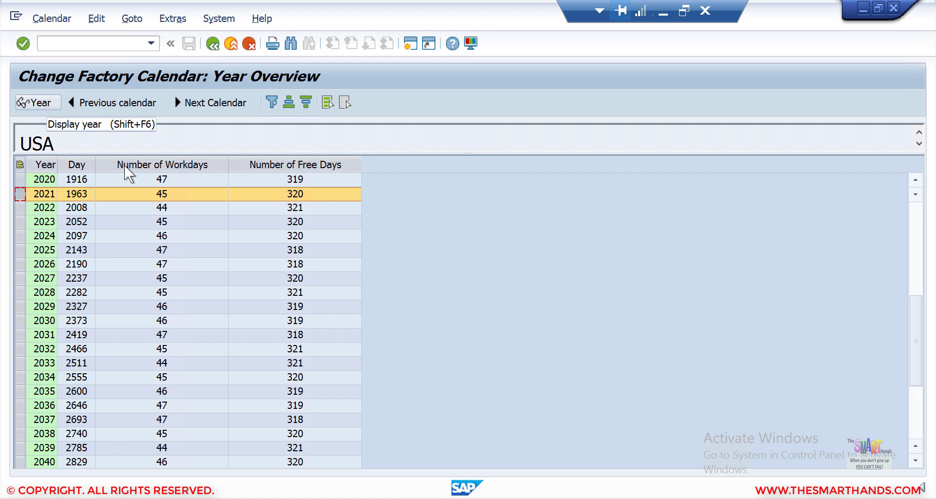
click(45, 101)
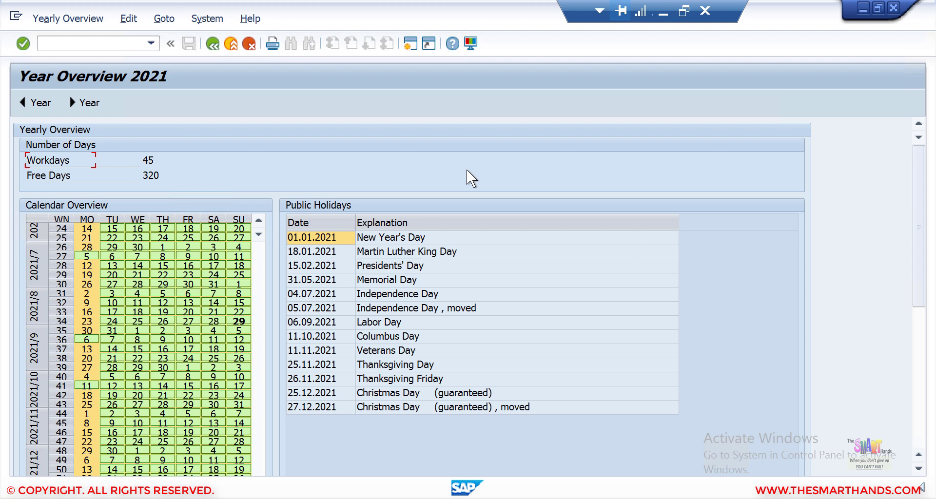
- Reopen the USA calendar's details, mark Tuesday through Friday as workdays again and save the factory calendar
key(F3)
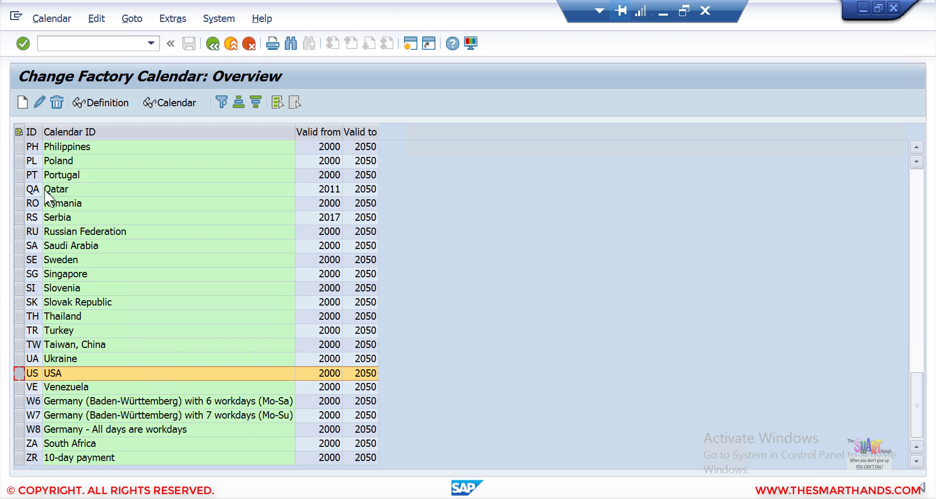
click(39, 102)
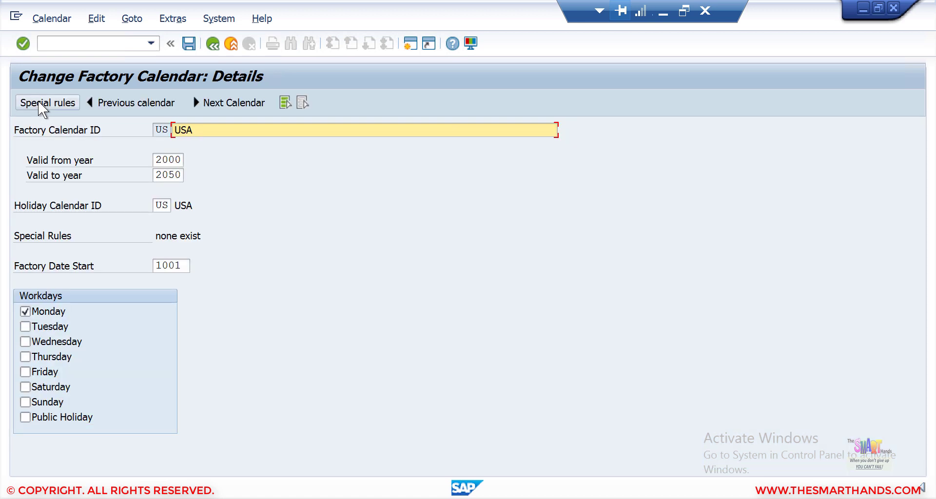
click(25, 326)
click(25, 341)
click(26, 357)
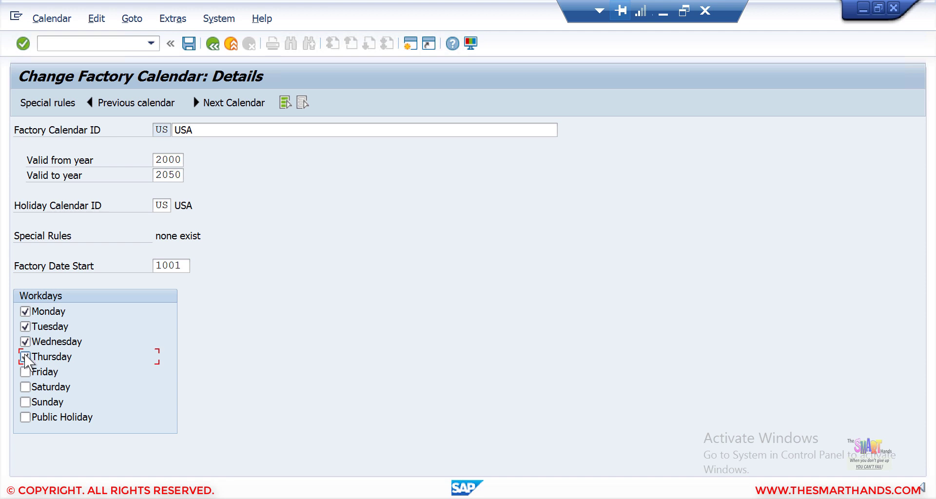
click(26, 371)
click(25, 357)
click(190, 43)
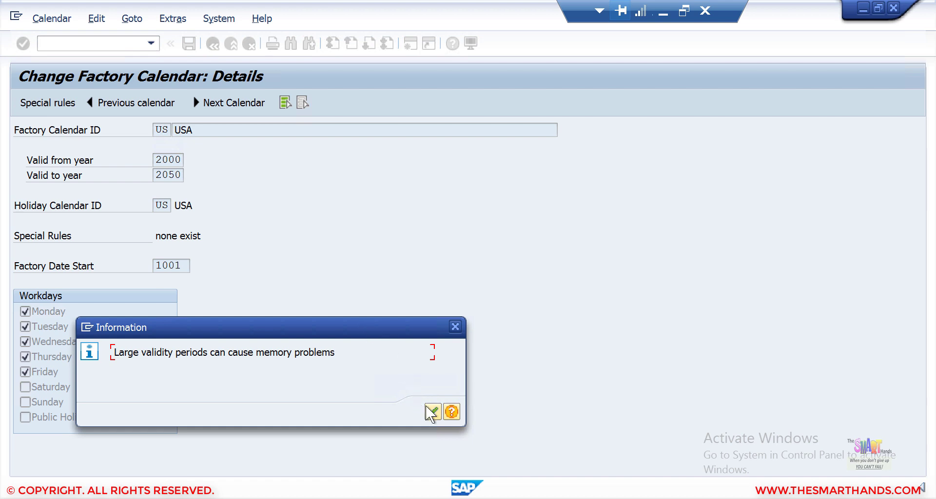
click(431, 411)
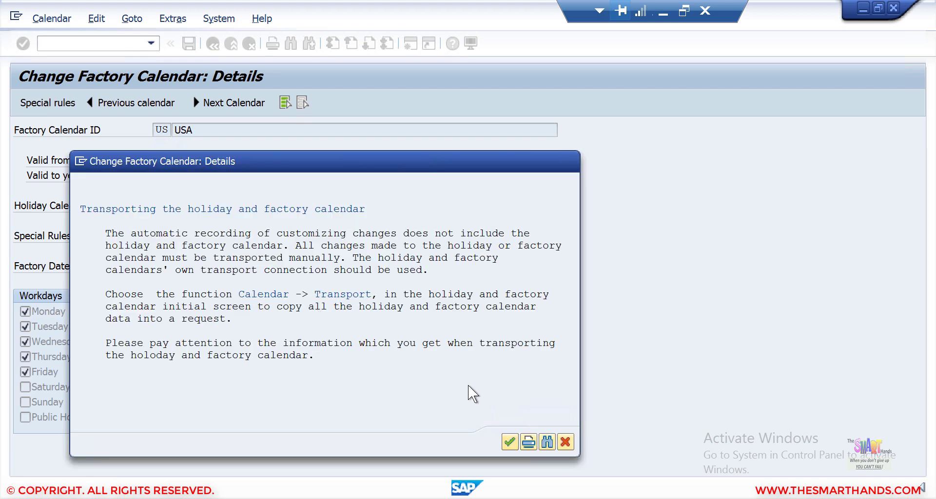
key(Return)
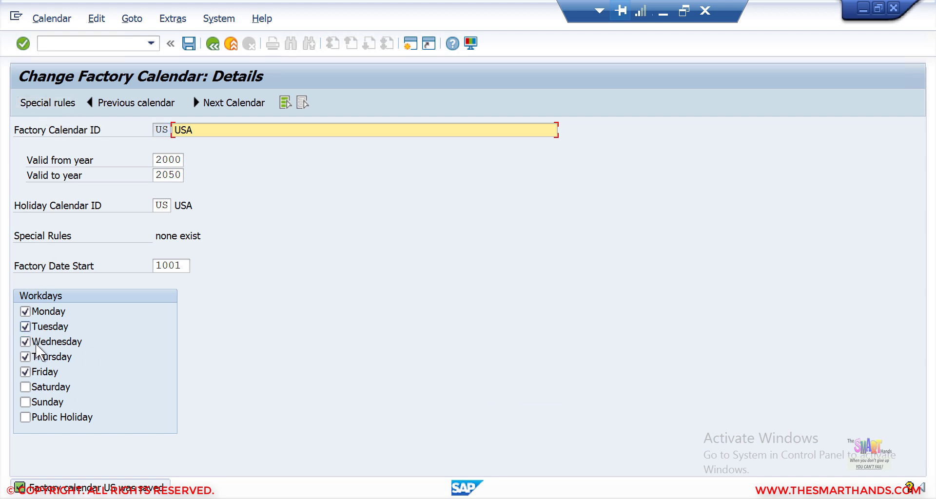
- Start a new special rule for the USA factory calendar and set its from date to 31.08.2021
click(42, 103)
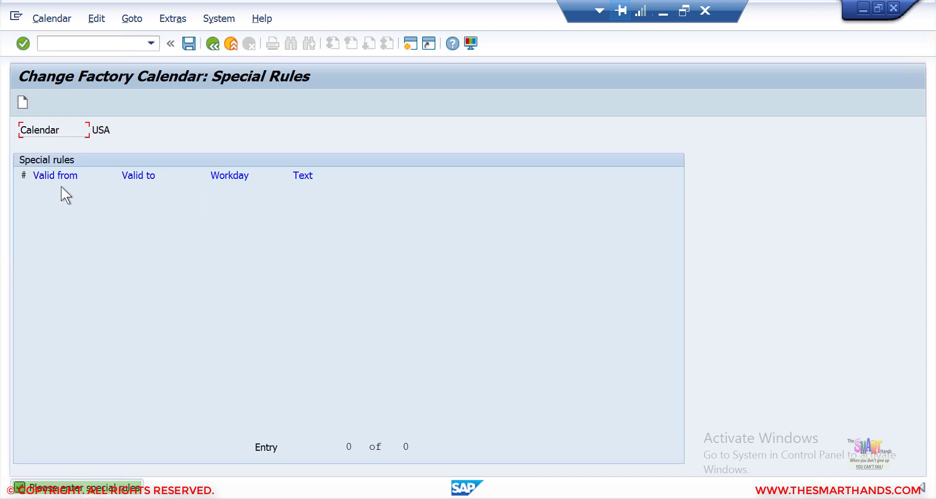
click(24, 103)
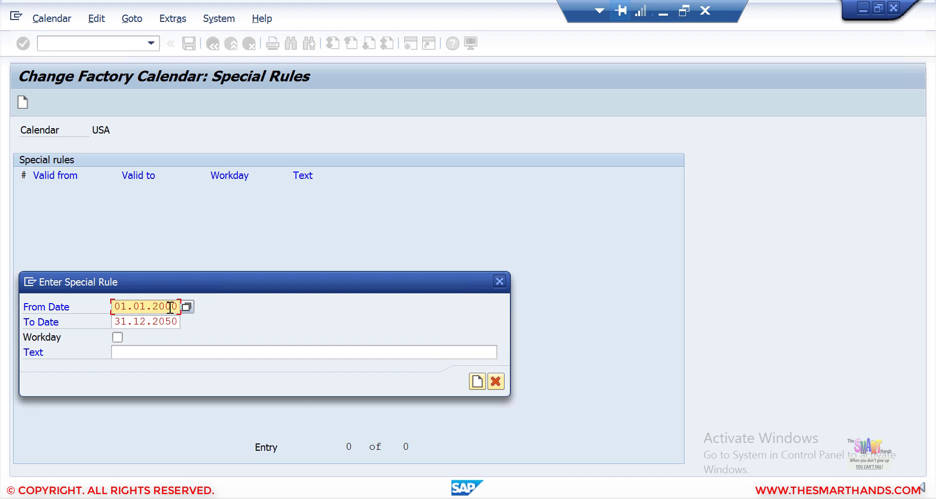
drag(164, 307, 193, 306)
key(Home)
key(shift+End)
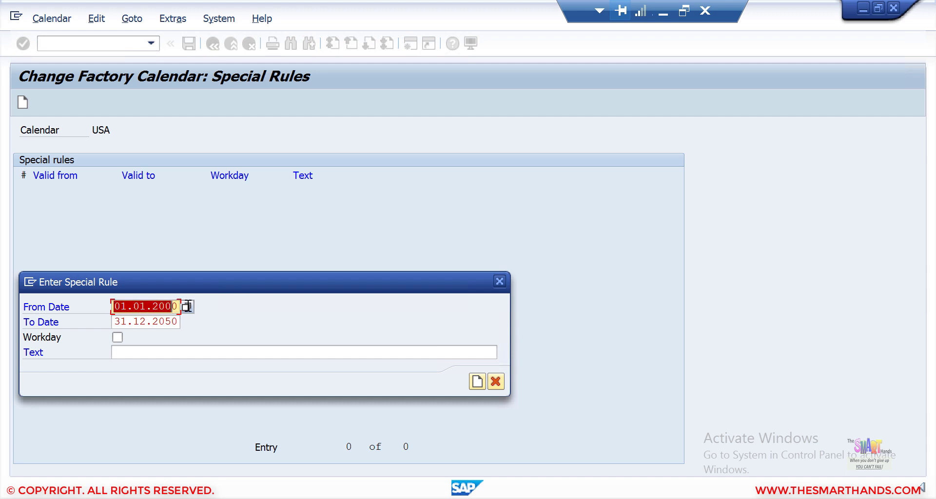
key(BackSpace)
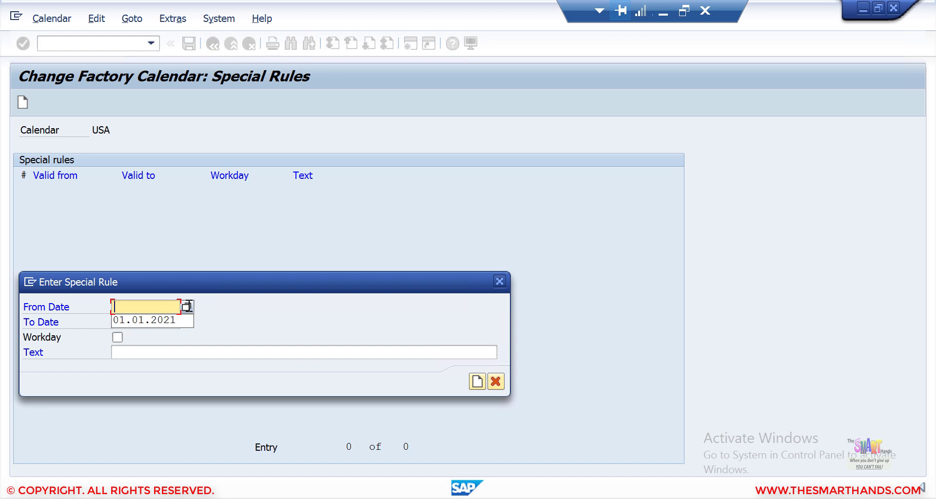
click(185, 309)
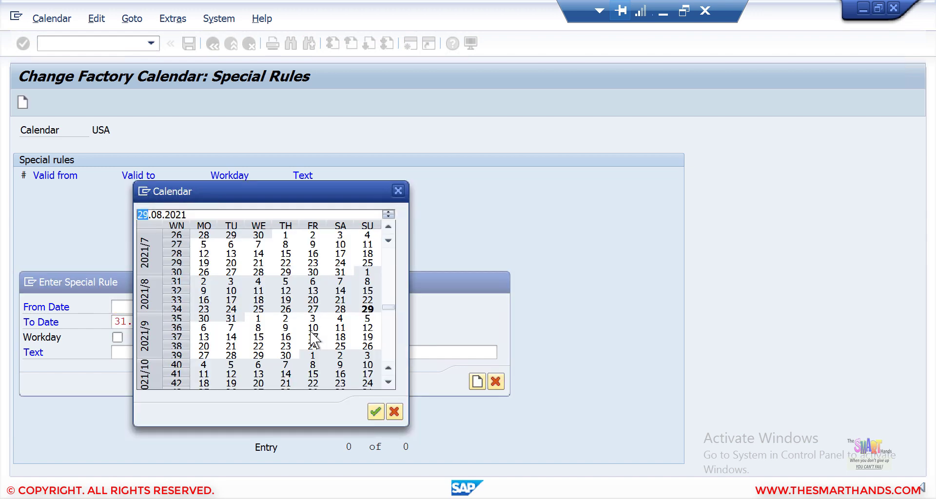
double_click(231, 319)
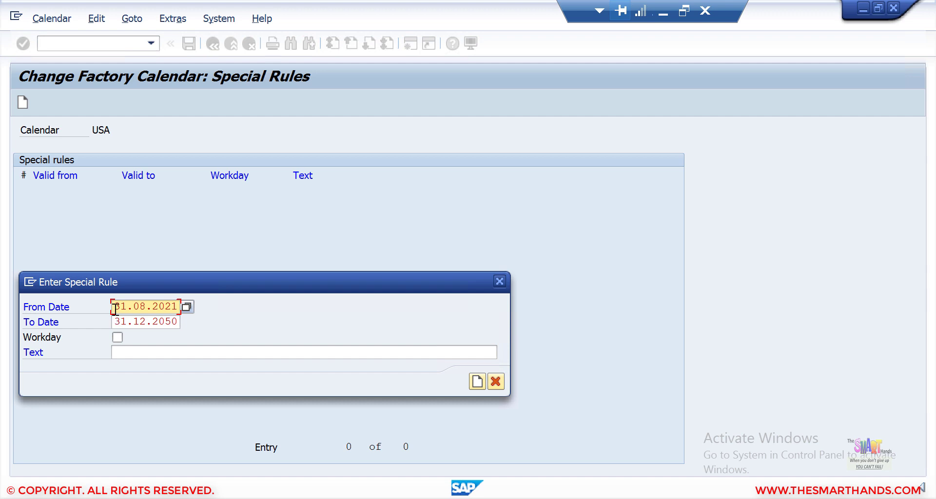
- Set the new special rule's to date to 31.08.2021 and mark that date as a workday
drag(132, 322, 226, 324)
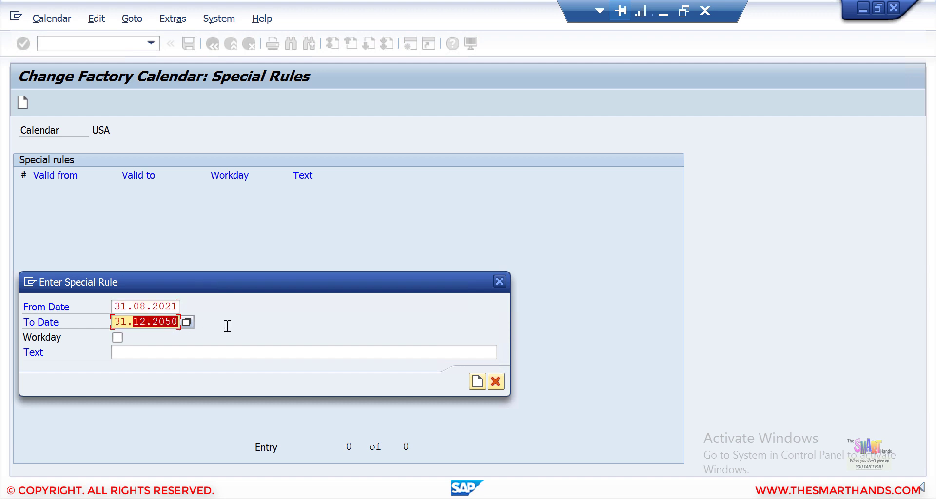
text(08.2021)
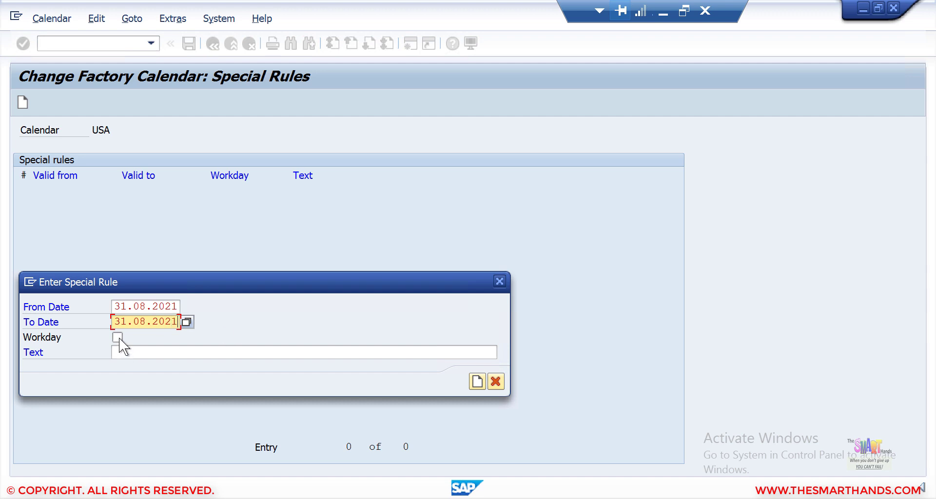
key(Tab)
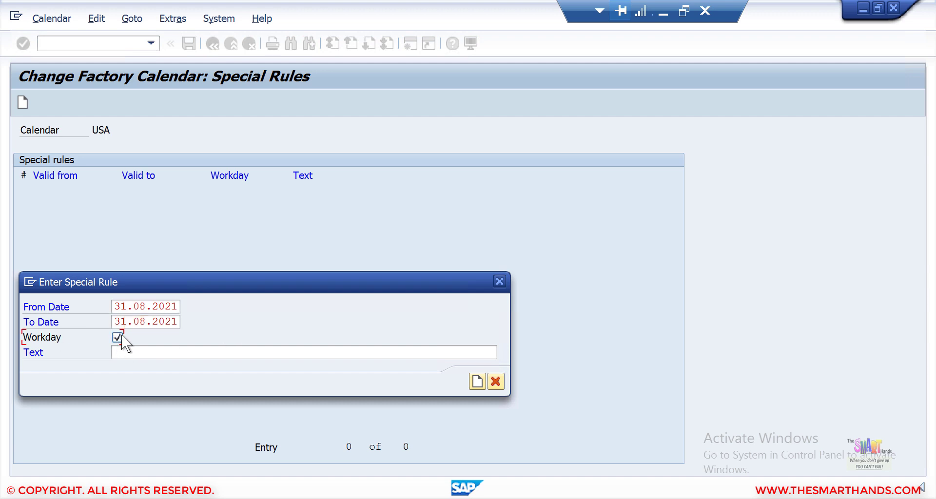
- Enter "31.08.2021 Test 123" as the special rule's text and add the rule to the USA calendar
click(145, 352)
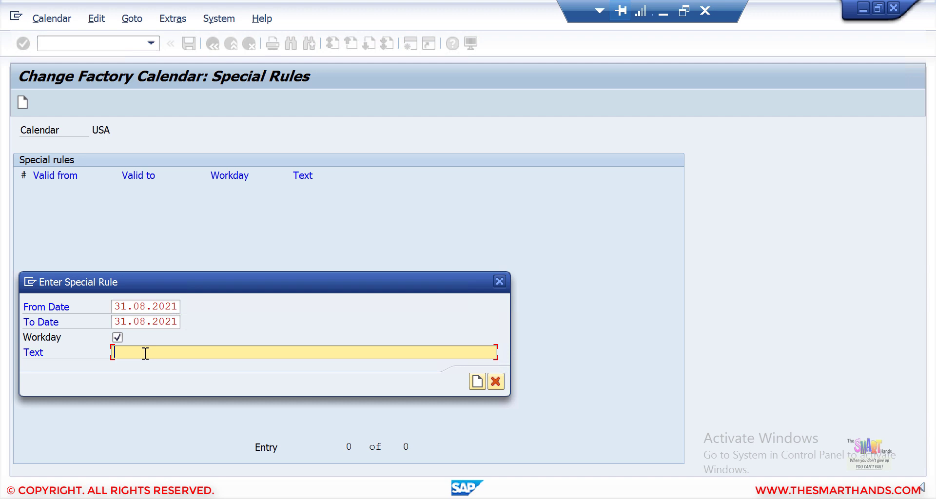
text(31st)
key(BackSpace)
key(BackSpace)
key(BackSpace)
text(.08.2021 Test )
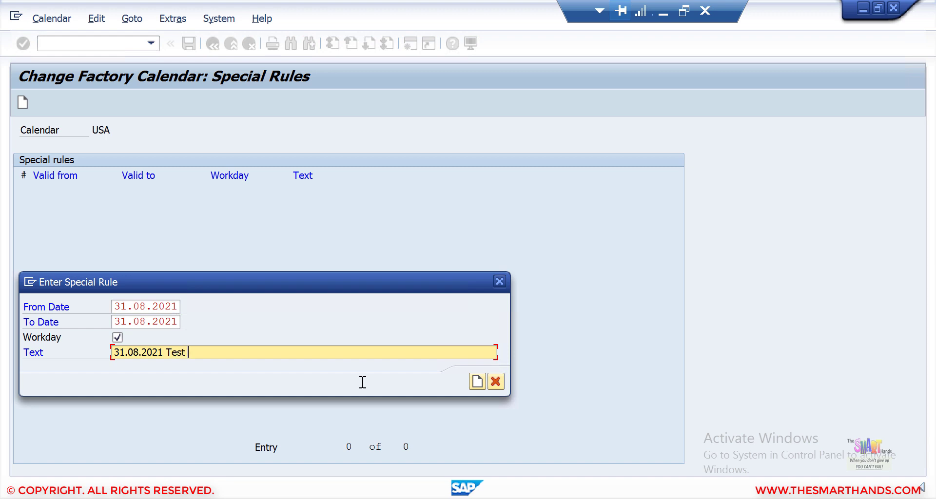
text(123)
click(474, 383)
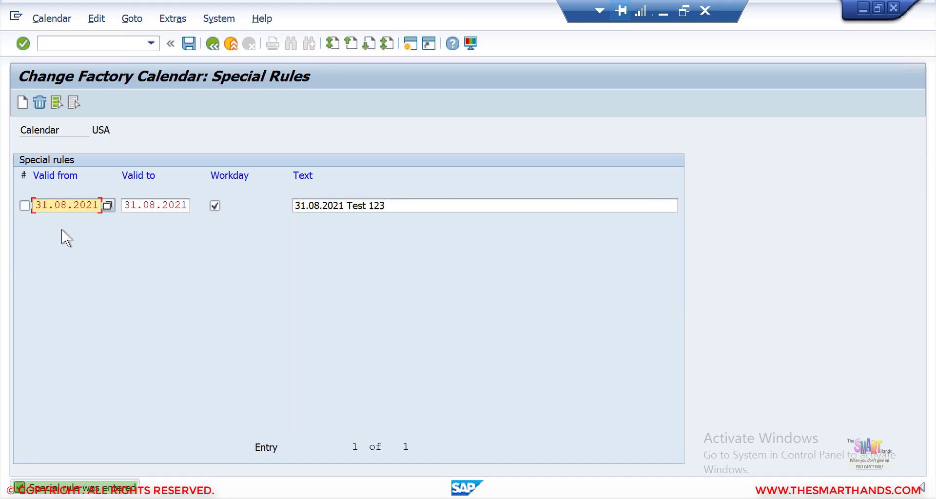
- Start a second special rule for the USA calendar with both its from date and to date set to 15.09.2021
click(21, 102)
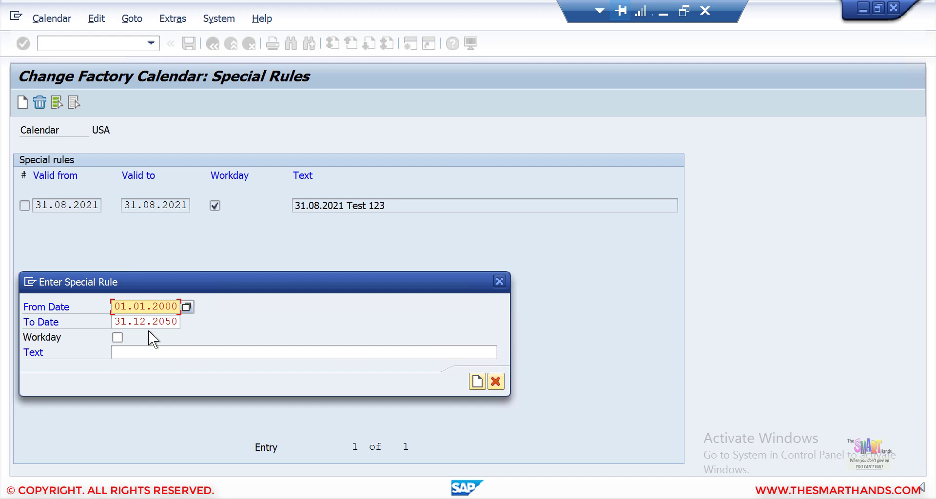
drag(123, 310, 184, 306)
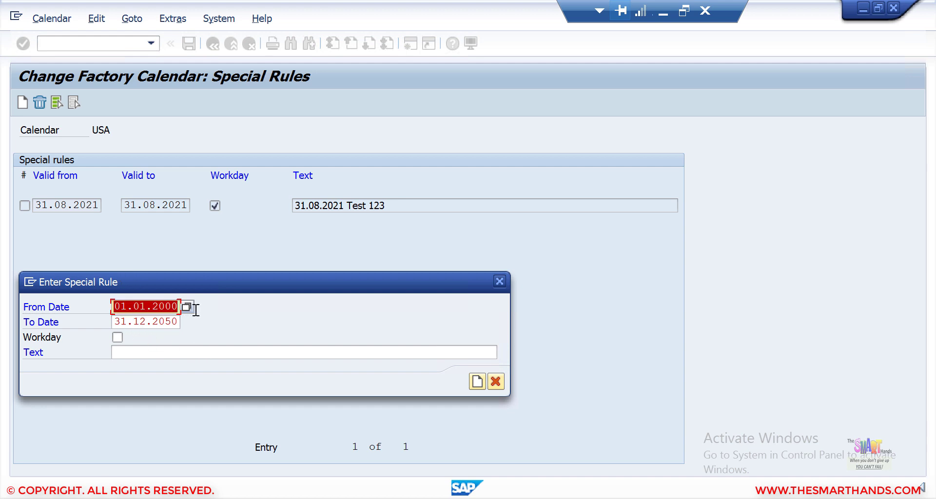
key(Delete)
click(186, 307)
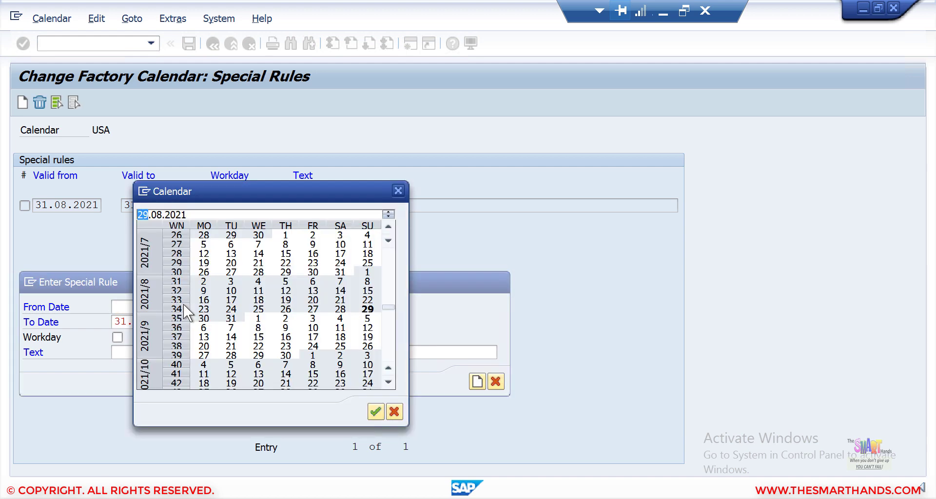
double_click(258, 337)
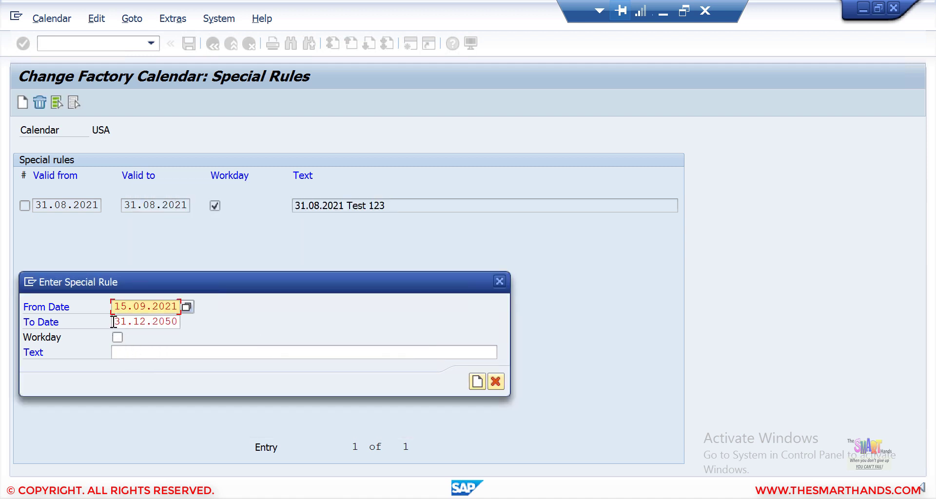
key(Tab)
text(15)
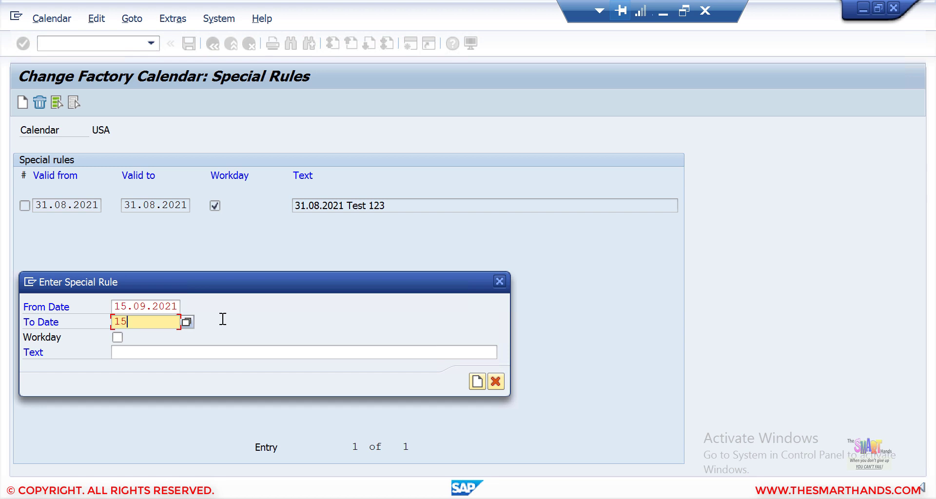
text(.09.2021)
- Mark the 15.09.2021 rule as a workday, enter 15.09.2021 as its text and add the rule
click(117, 337)
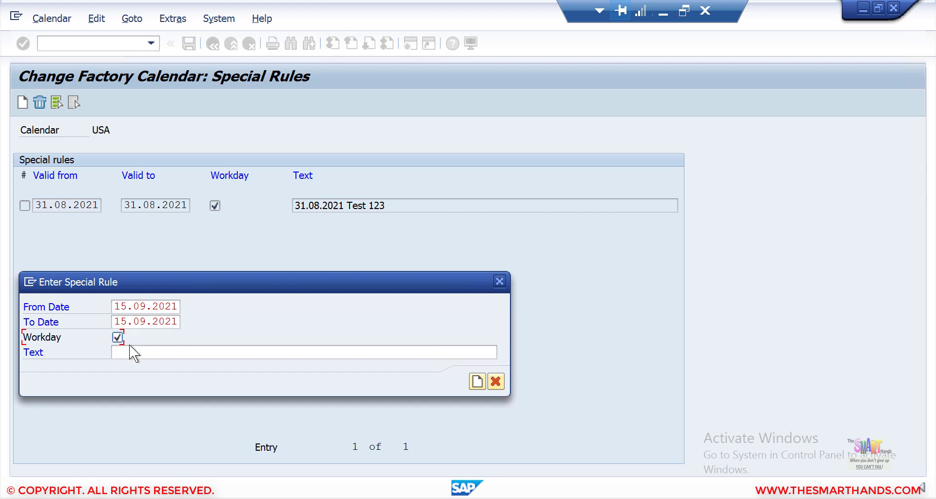
click(135, 353)
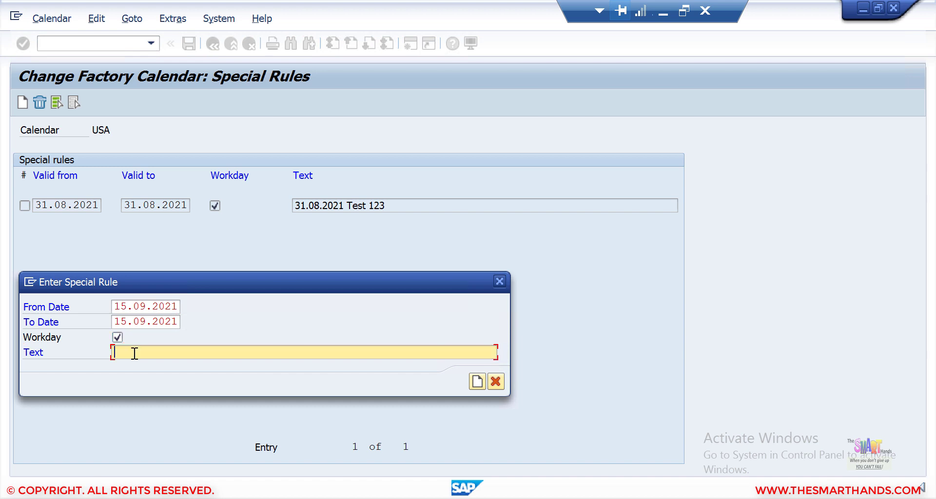
text(15.09.2021)
click(473, 382)
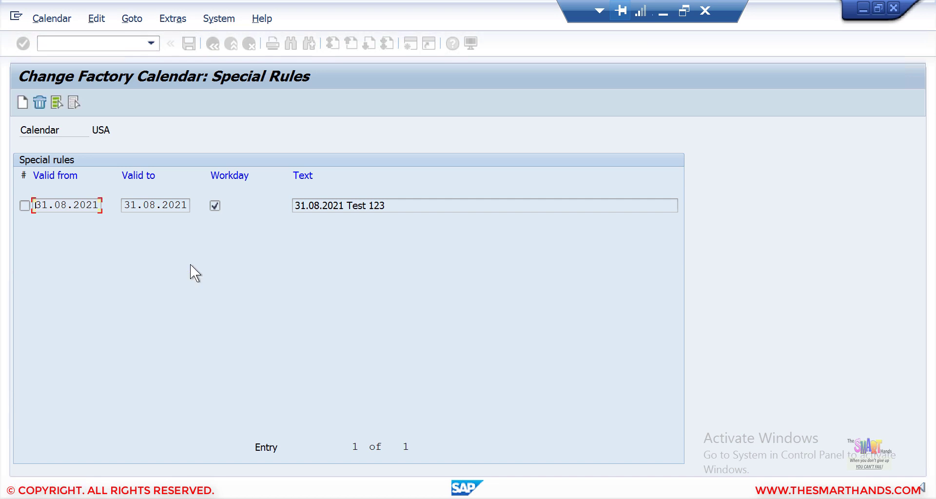
- Start a third special rule for the USA calendar and set its from date to 30.09.2021
click(22, 102)
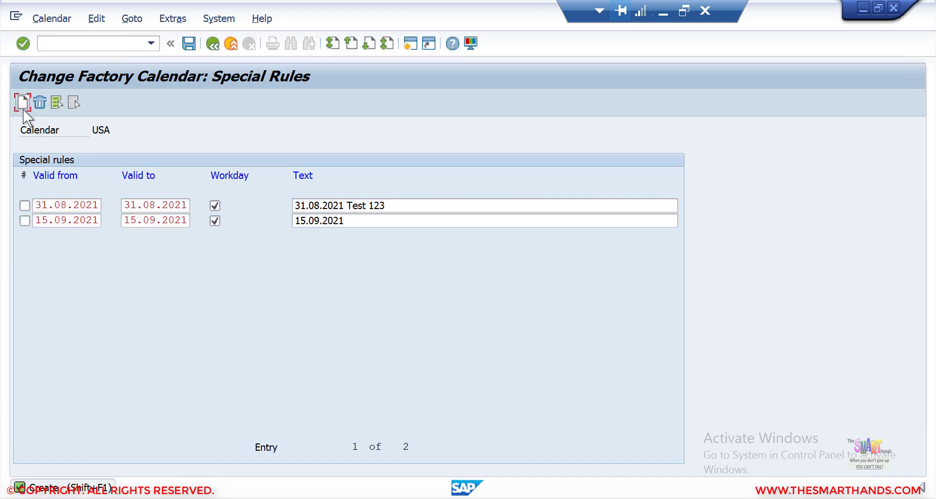
drag(117, 305, 217, 314)
key(BackSpace)
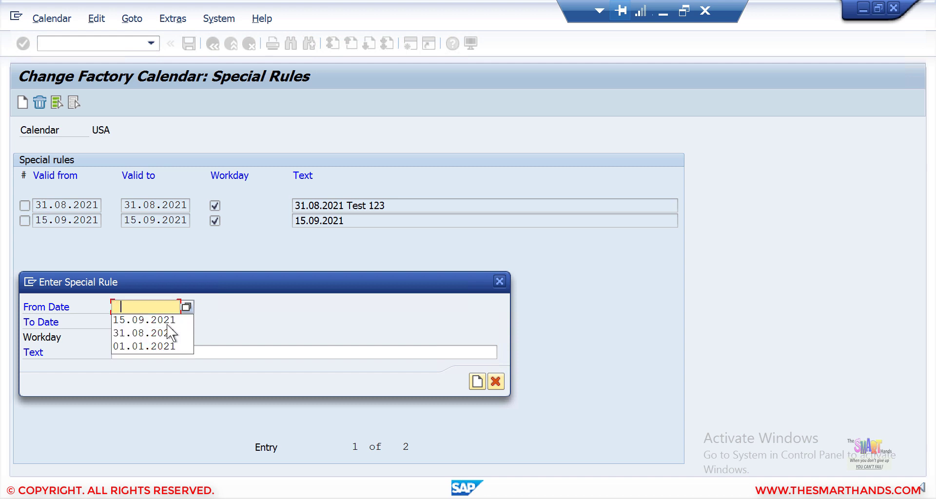
click(127, 320)
drag(128, 306, 111, 306)
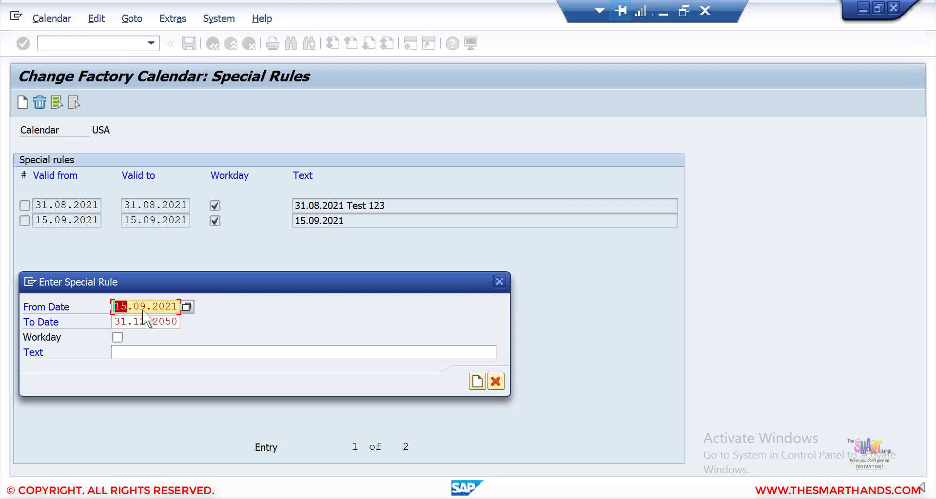
click(189, 307)
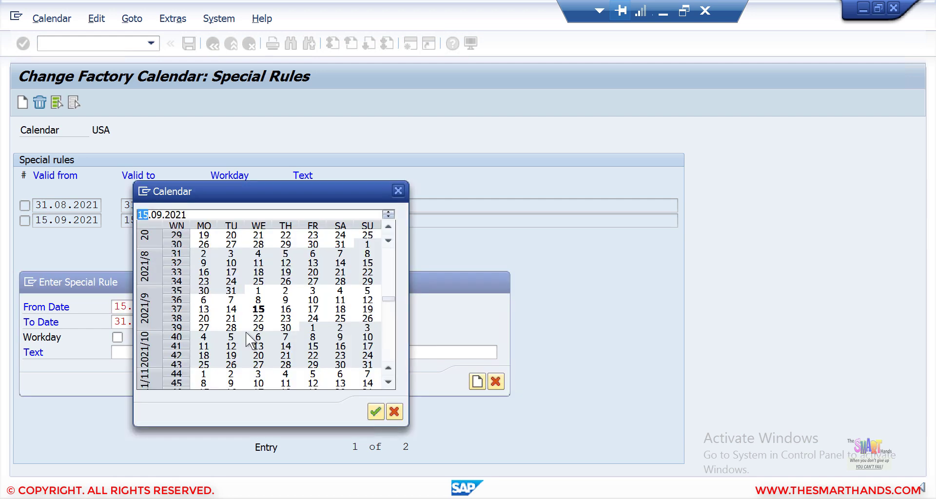
double_click(286, 328)
- Set the third special rule's to date to 30.09.2021
key(Tab)
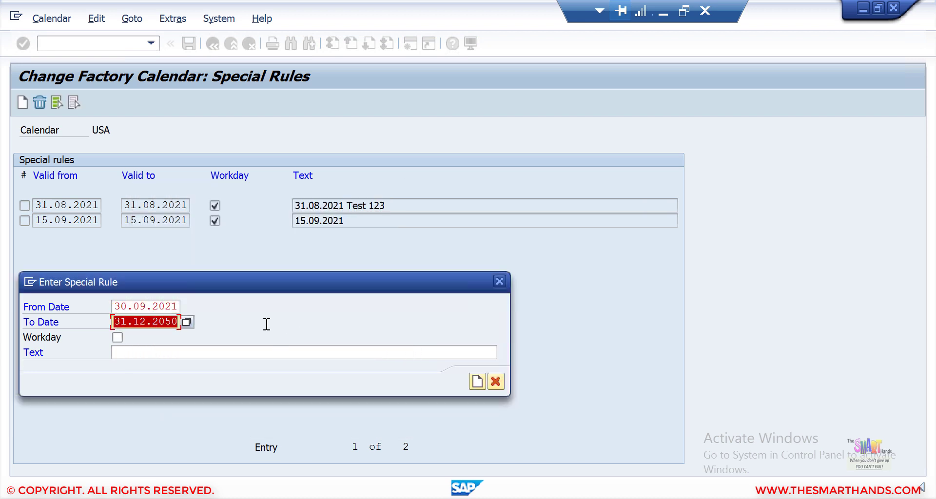
key(BackSpace)
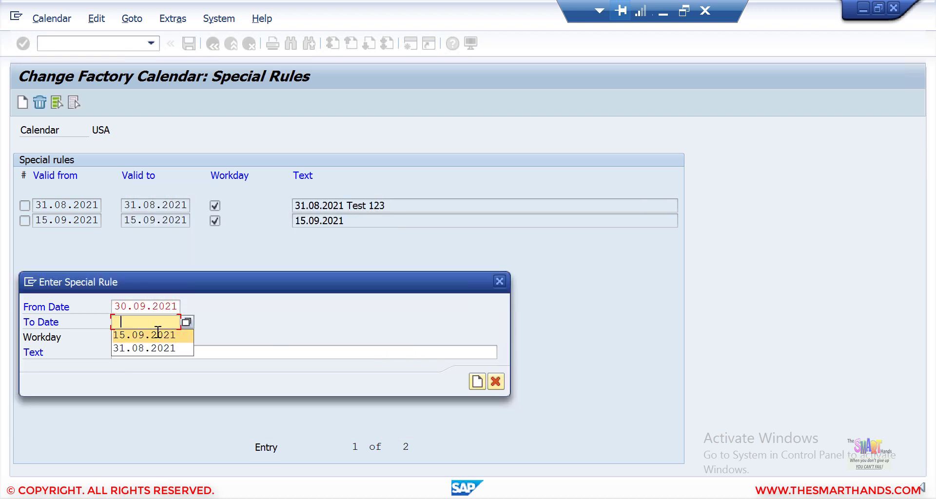
click(131, 335)
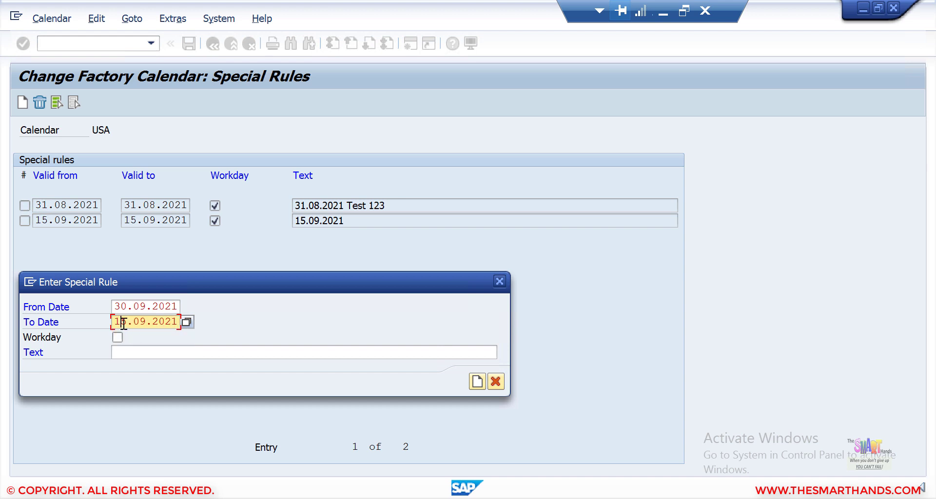
key(Delete)
key(Delete)
key(Delete)
text(30.09.2021)
- Add the third special rule with the text 30.09.2021, mark it as a workday and save the special rules
click(149, 351)
text(30)
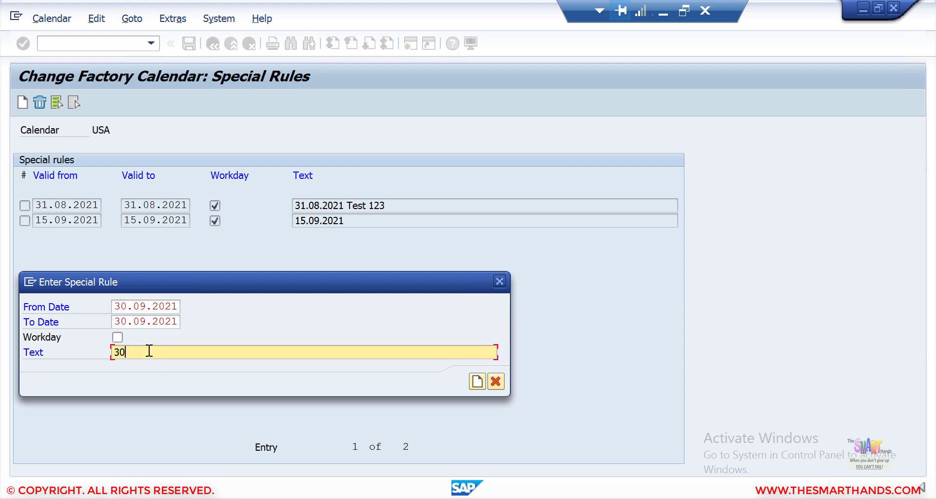
text(.09.2021)
click(476, 384)
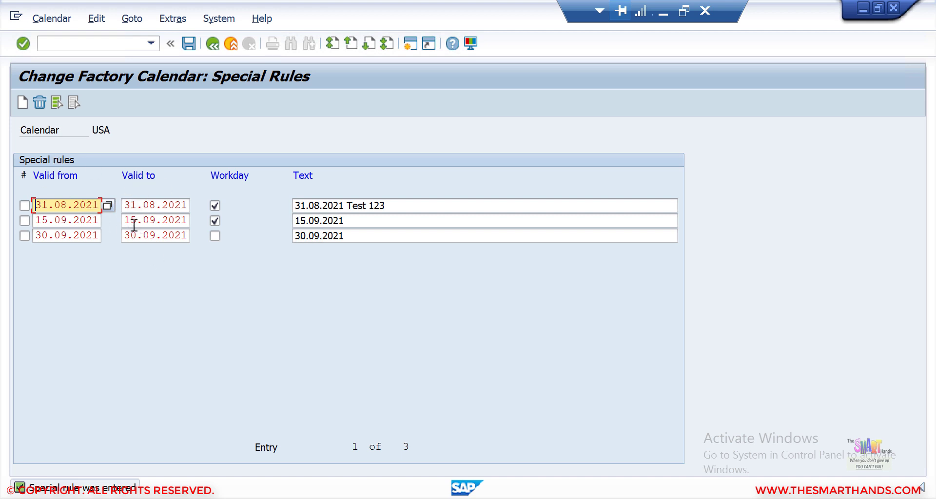
click(215, 236)
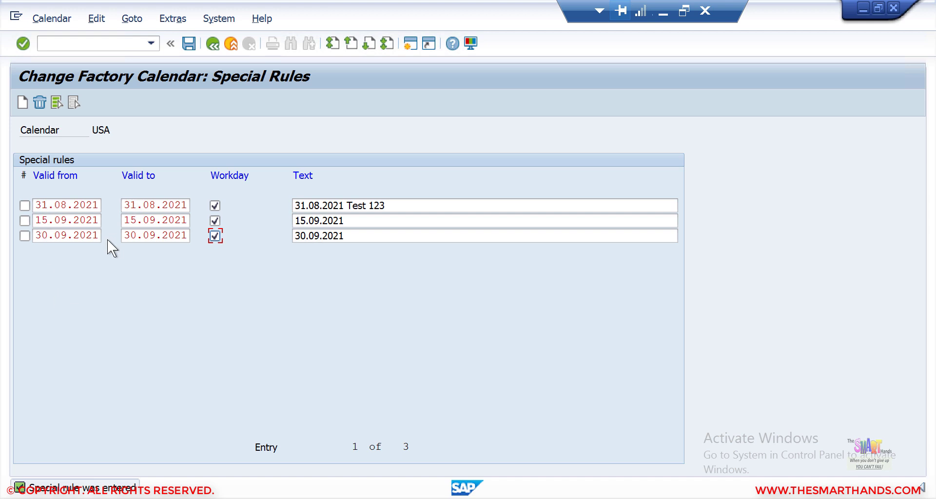
click(190, 44)
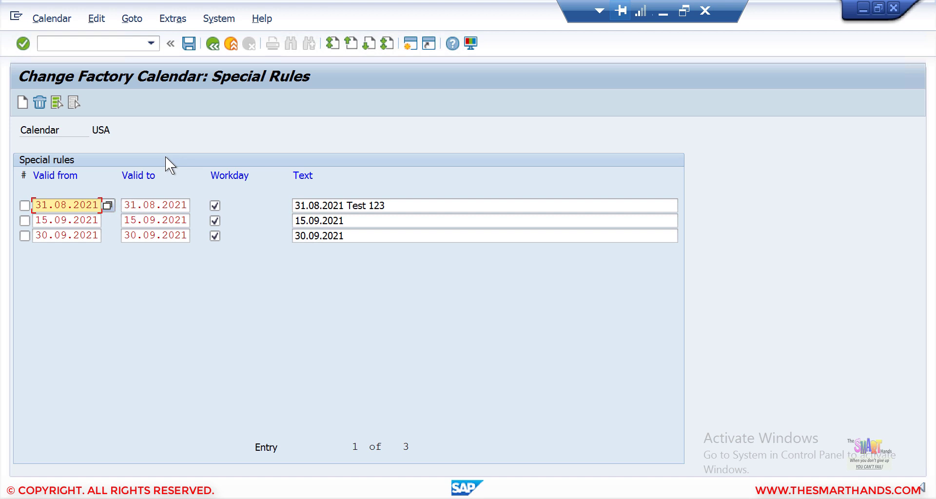
- Reopen the special rules from the USA calendar's details to review the entries, and return to the details
click(211, 46)
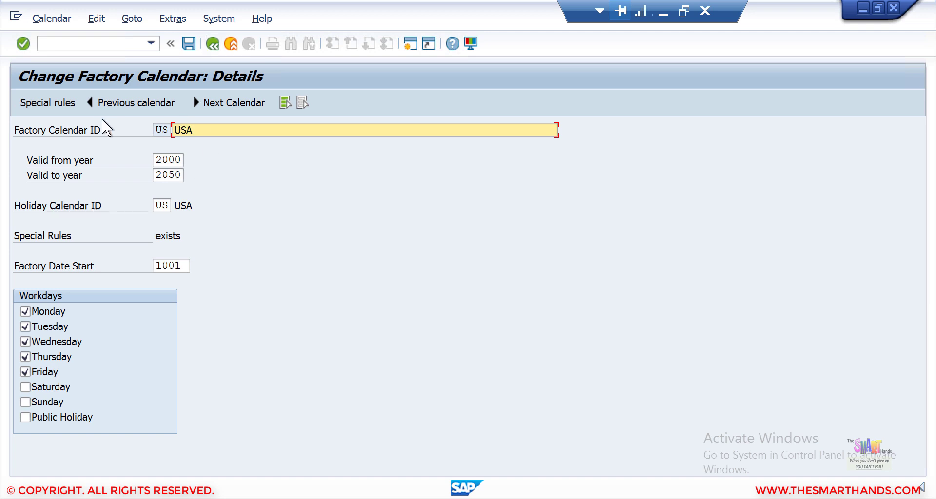
click(47, 102)
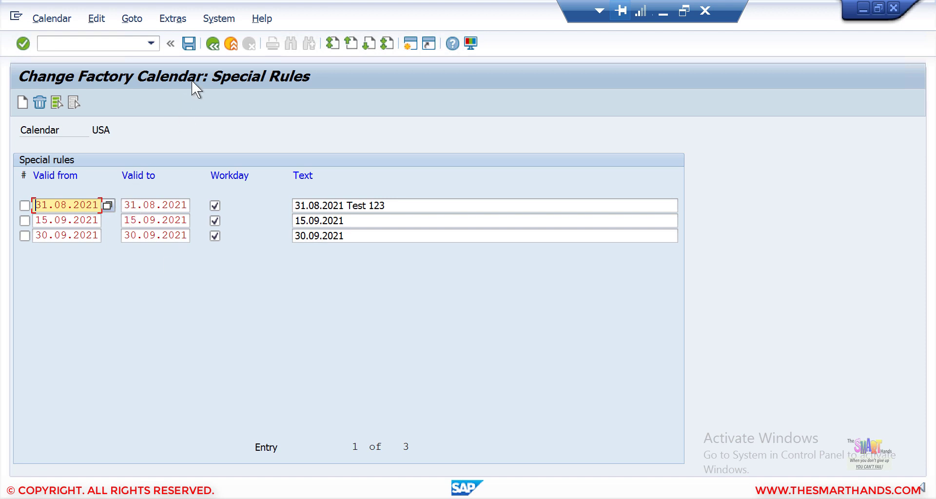
click(212, 44)
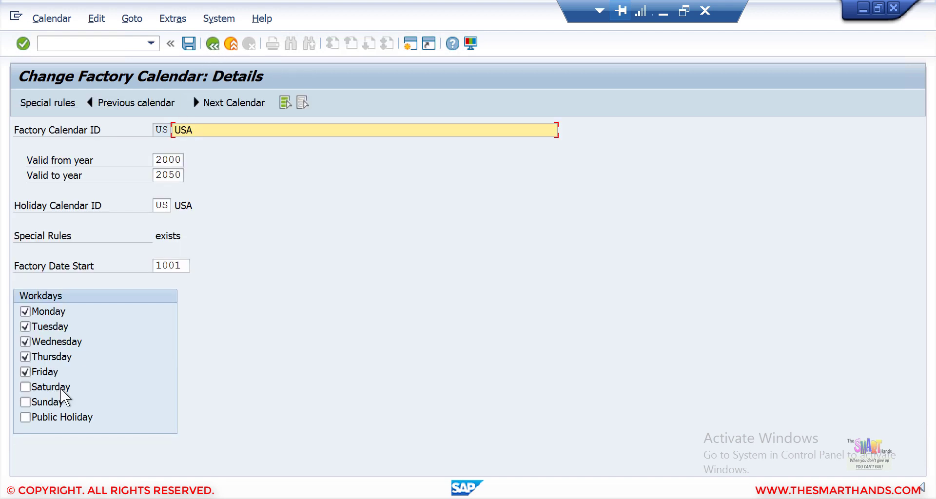
- Clear Monday through Friday in the USA factory calendar's workdays and save the calendar
click(25, 372)
click(24, 356)
click(25, 339)
click(25, 341)
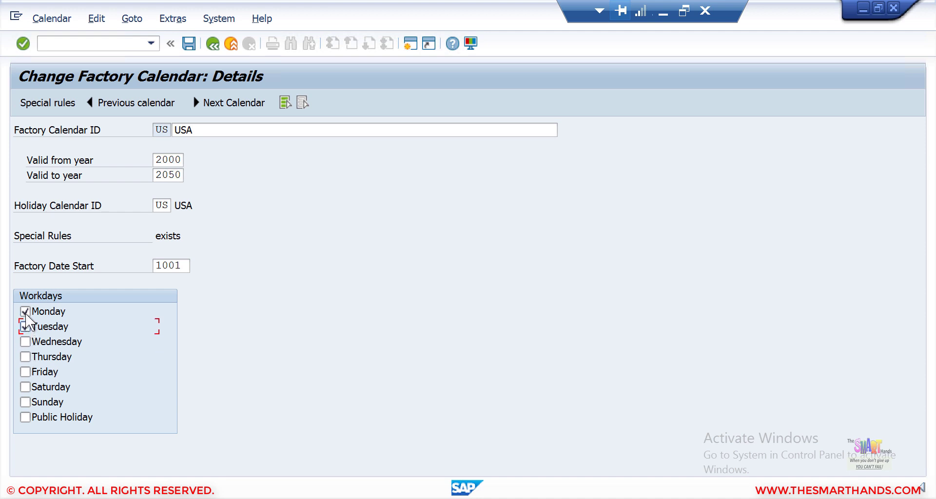
click(25, 311)
click(25, 326)
click(188, 43)
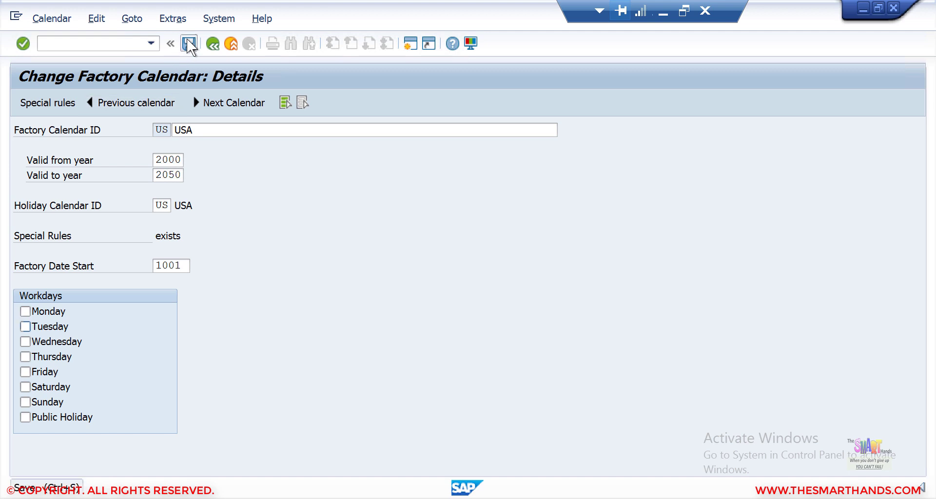
click(432, 417)
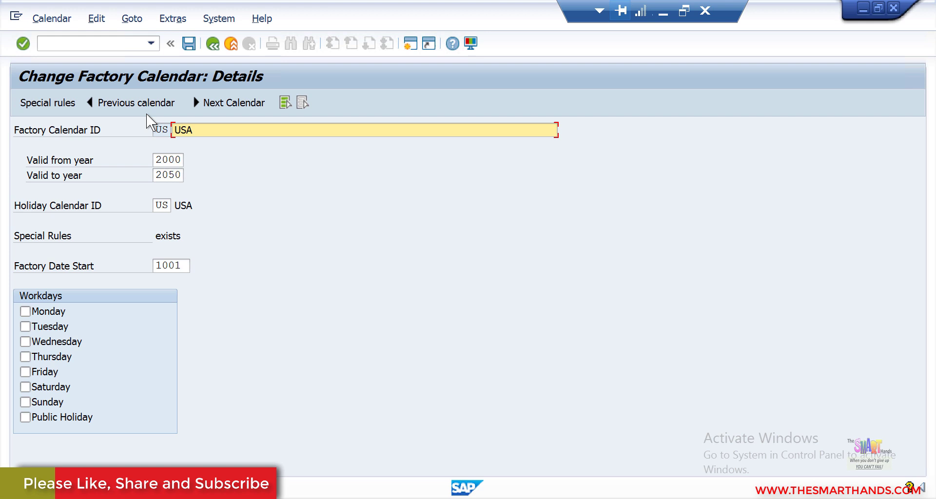
- Go back to the calendar overview and display the year overview of the USA calendar
click(212, 43)
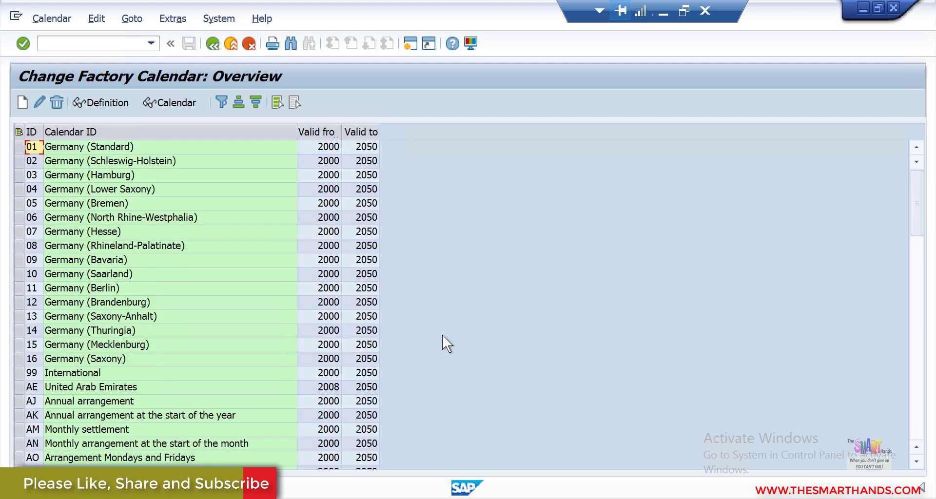
click(914, 356)
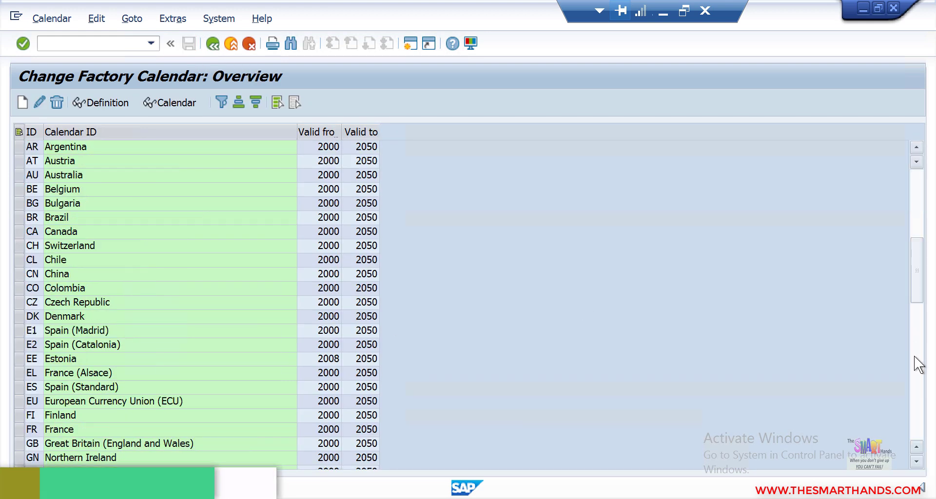
click(920, 430)
click(19, 372)
click(168, 104)
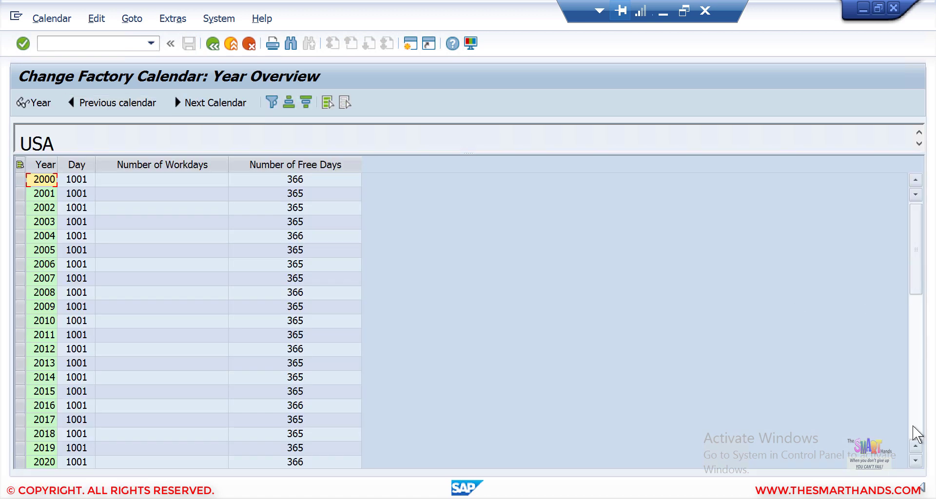
- Find the year 2021 in the USA calendar's year overview, examine its number of workdays and select that year
click(915, 429)
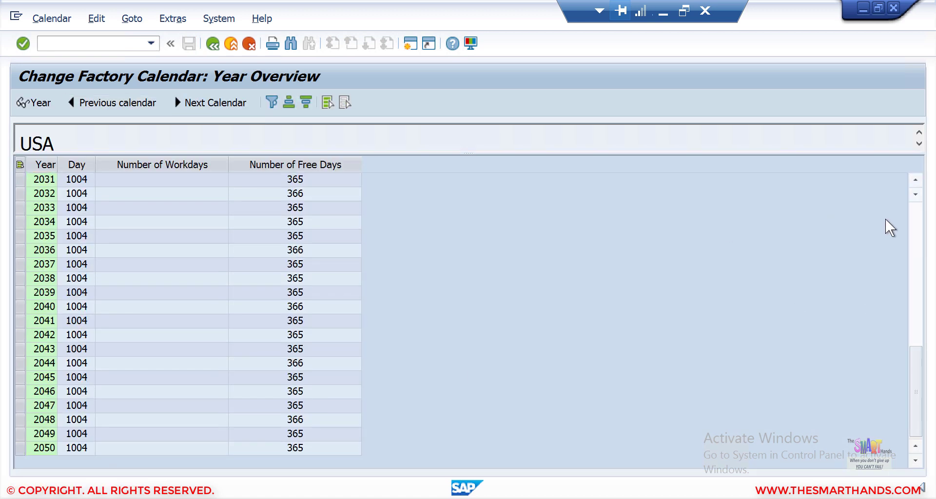
click(915, 180)
click(915, 180)
click(915, 180)
click(915, 180)
click(915, 180)
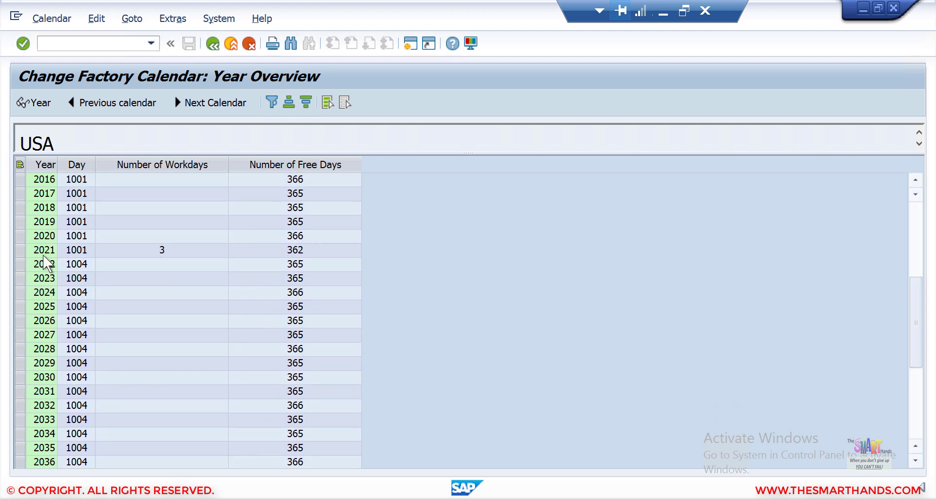
click(20, 250)
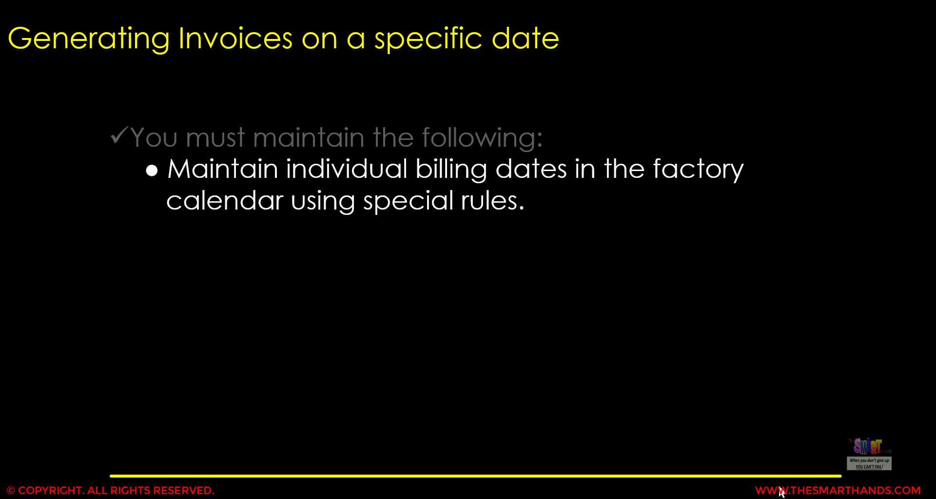
key(Right)
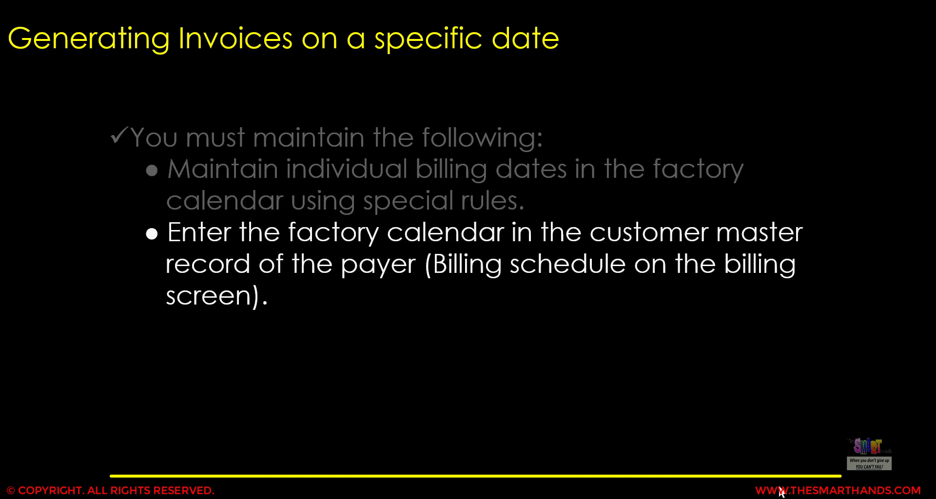